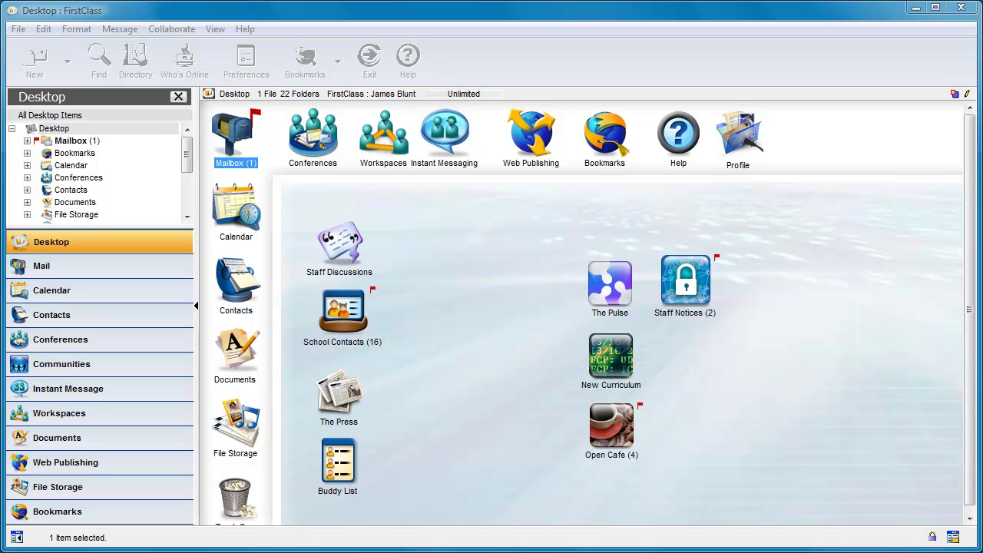
Step: Create a new Standard Conference and place it beside Staff Discussions on the desktop
click(509, 470)
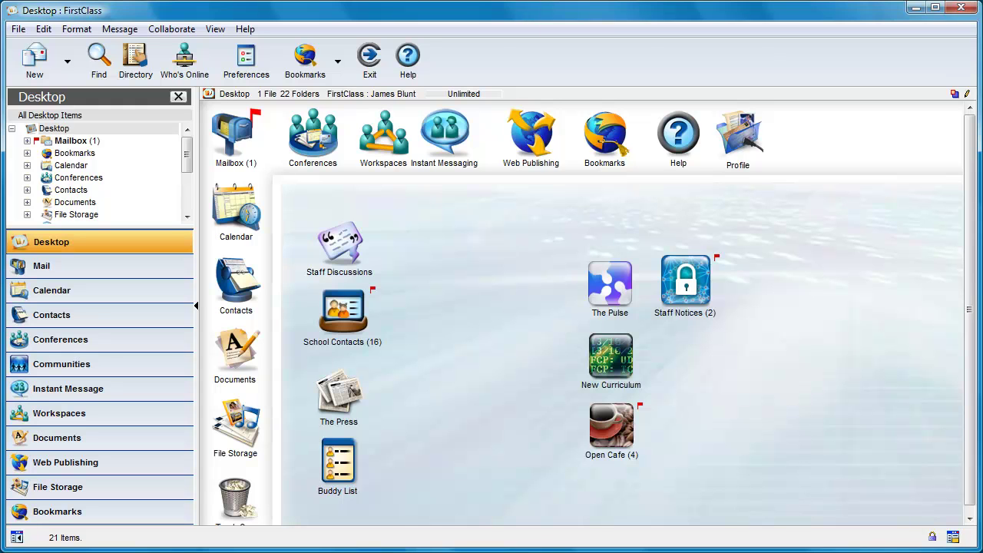
click(18, 28)
mouse_move(54, 51)
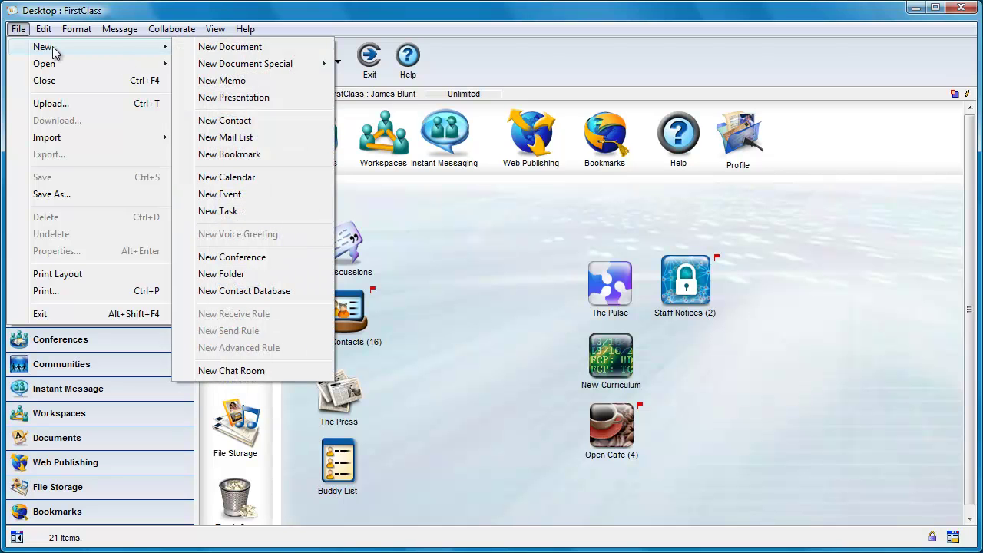
click(258, 260)
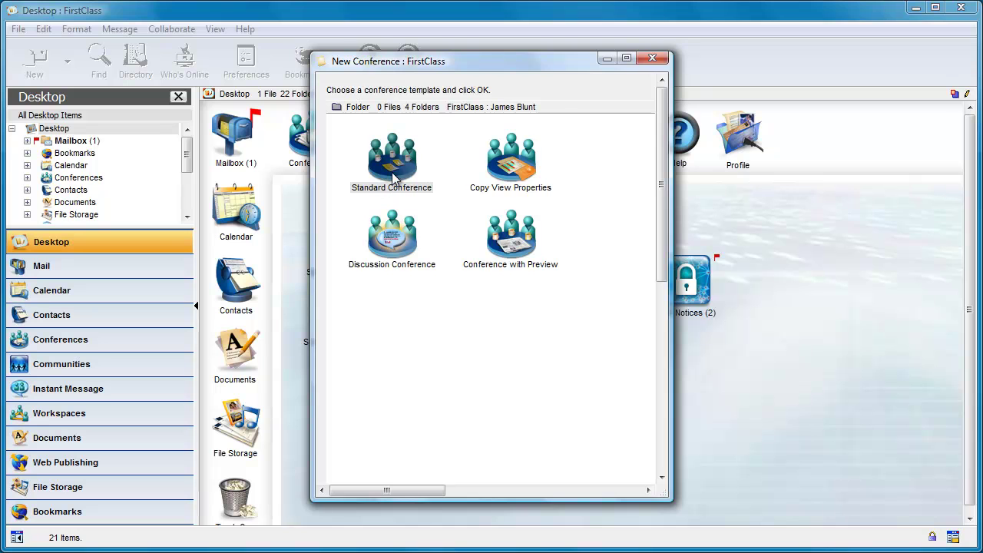
double_click(393, 176)
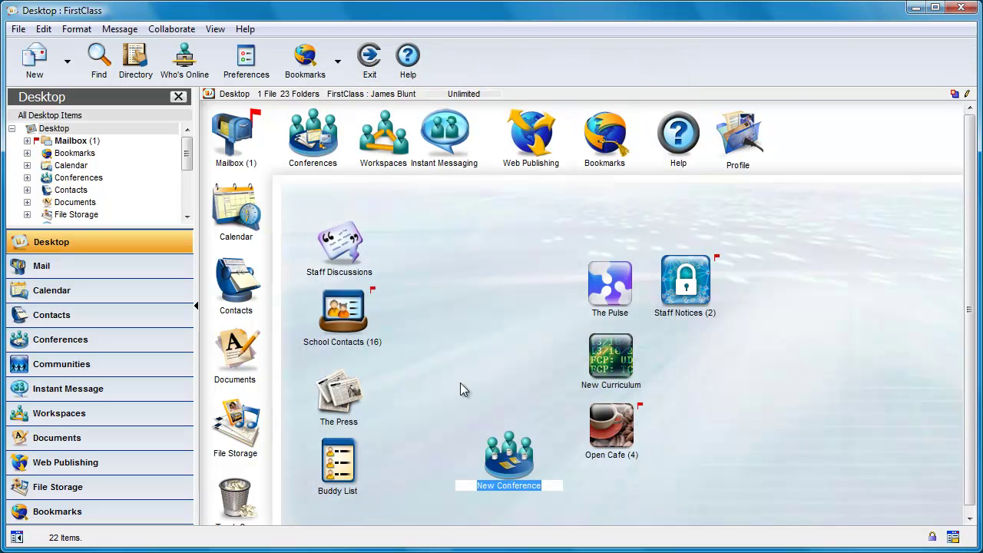
drag(510, 461, 452, 242)
Step: Rename the new conference to 'Current Work Documents' in its properties
right_click(452, 242)
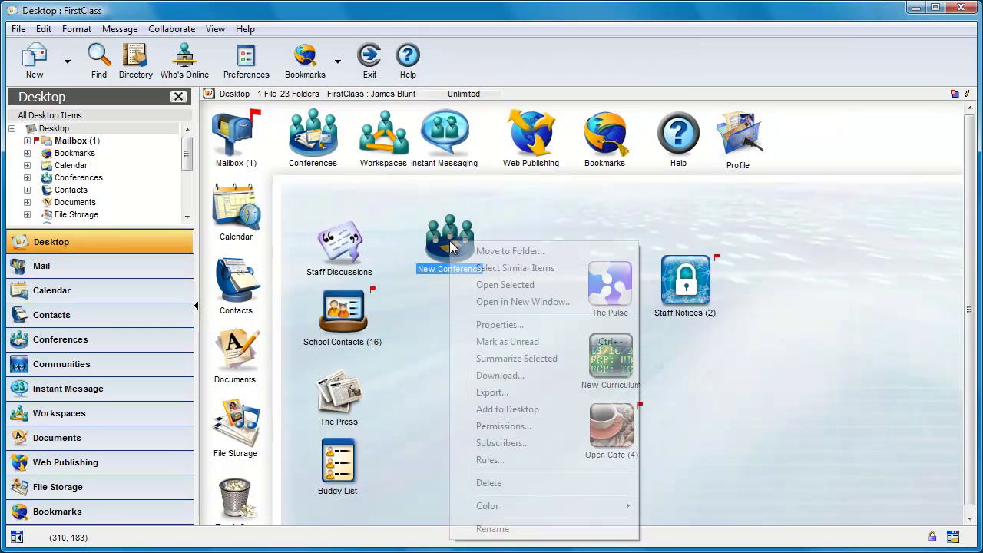
click(500, 325)
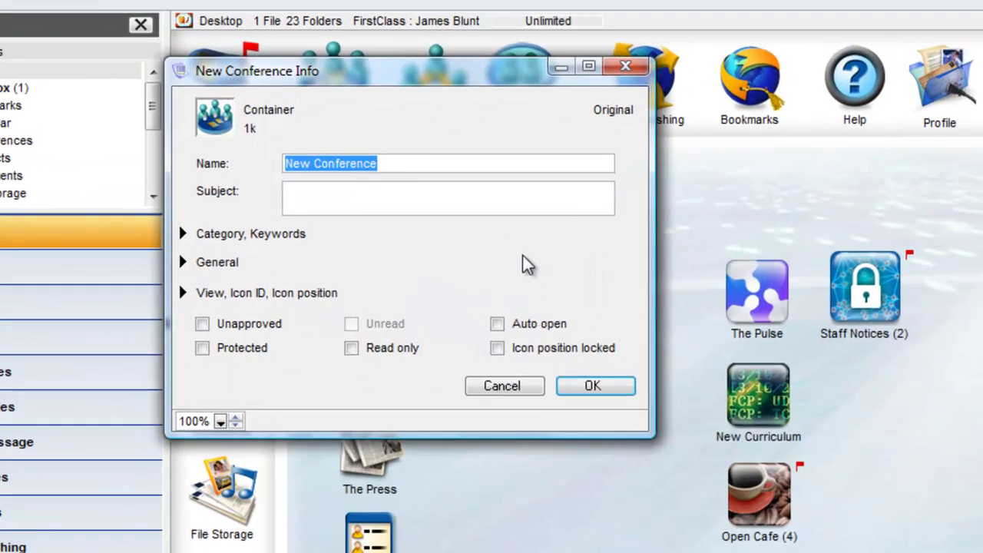
text(Current Work Docue)
key(BackSpace)
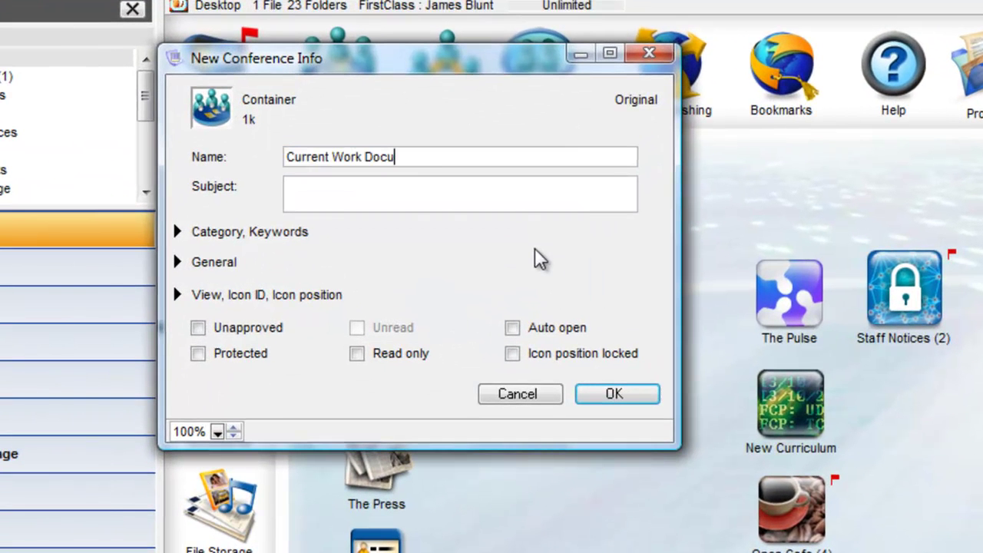
text(ments)
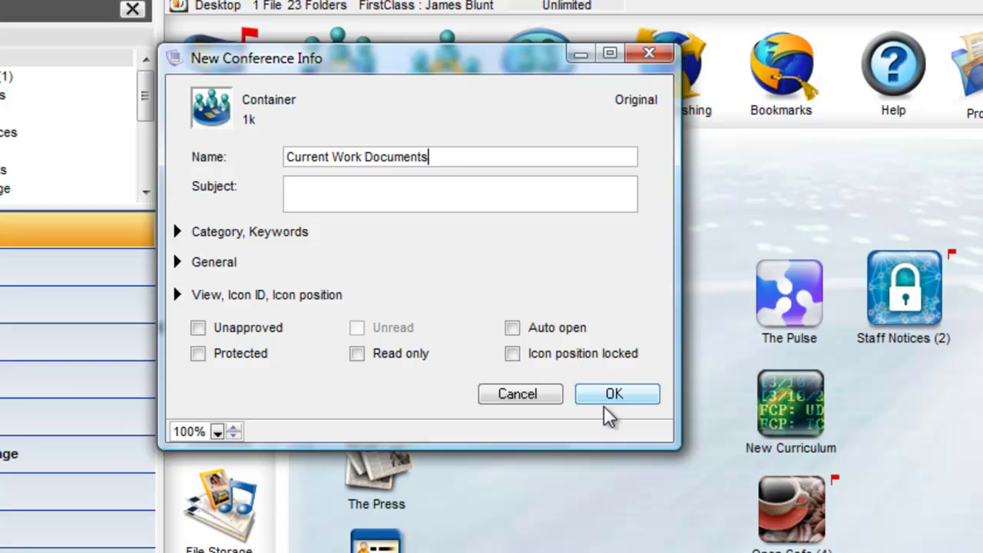
click(619, 394)
click(638, 407)
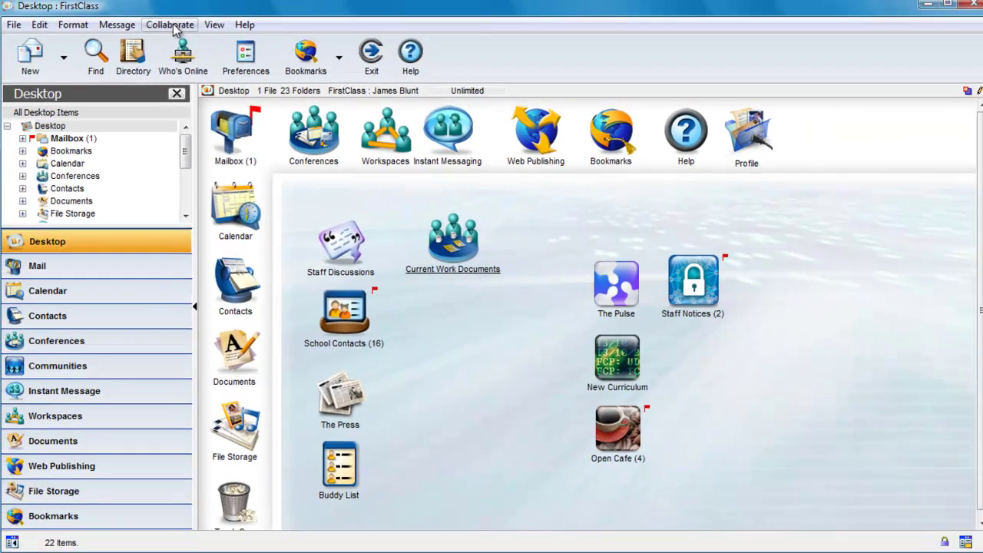
Step: Disconnect from the FirstClass server and dismiss the Account statistics summary
click(172, 29)
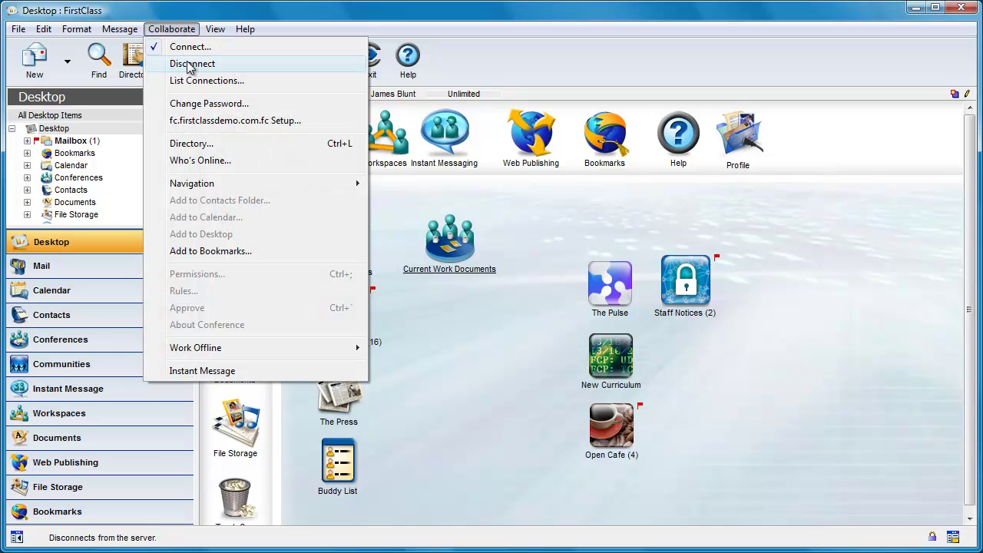
click(192, 64)
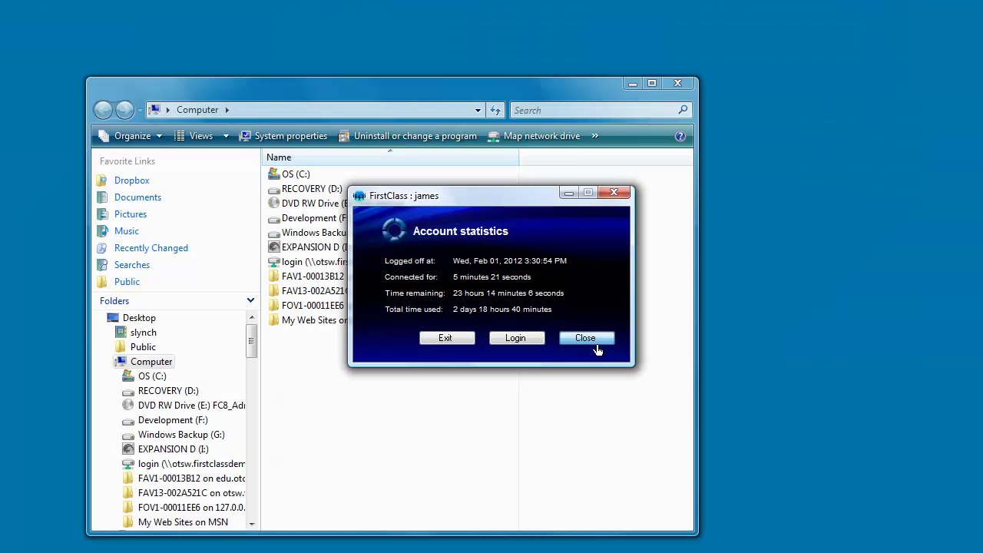
click(585, 338)
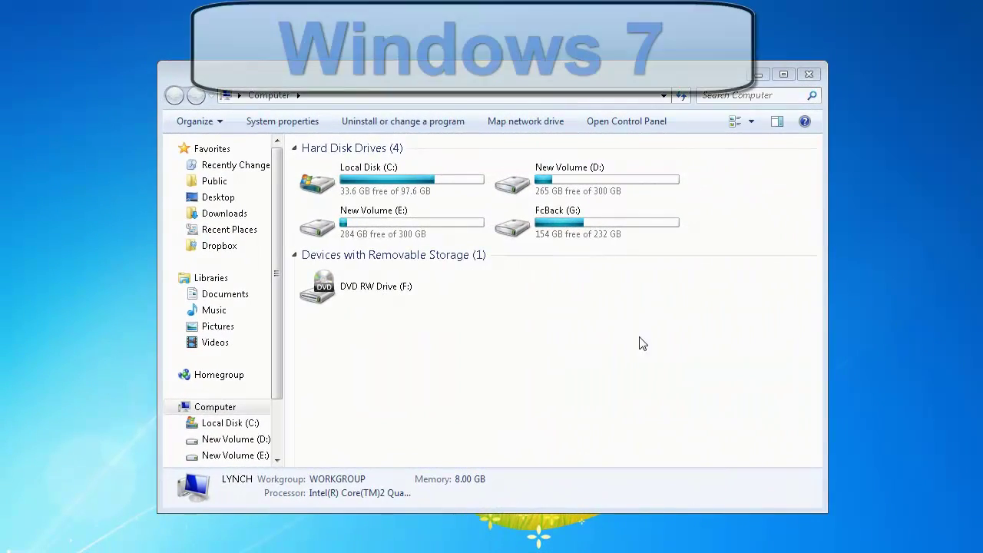
click(527, 125)
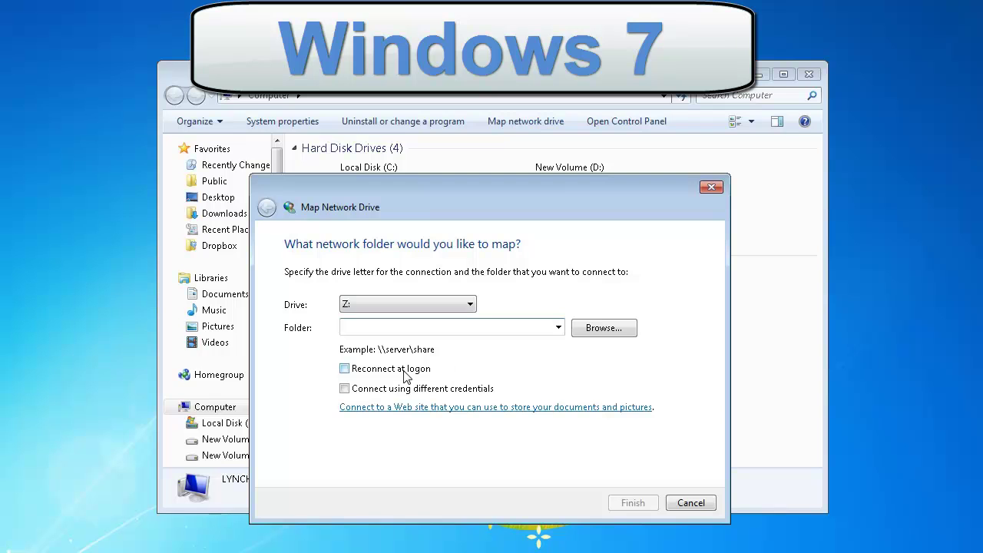
text(http)
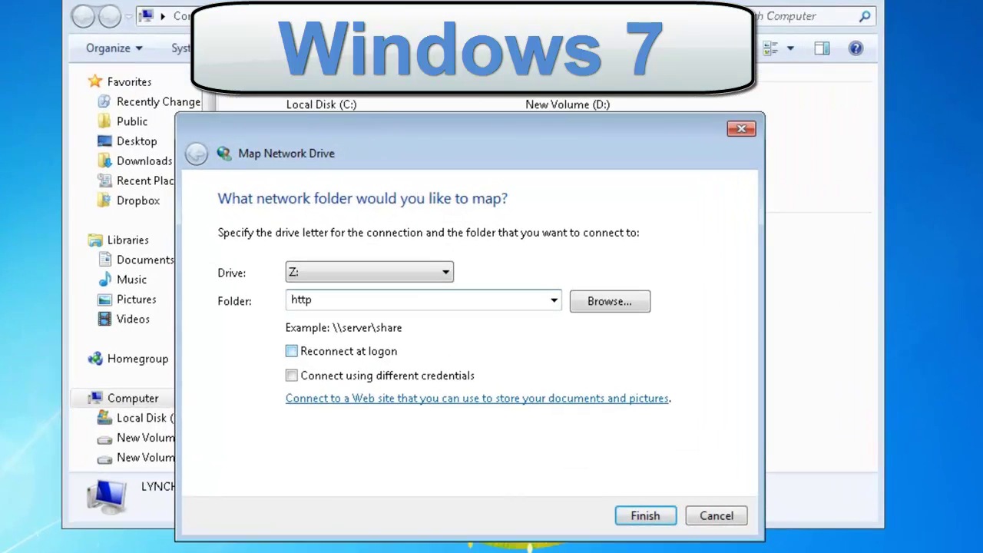
text(://www.fi)
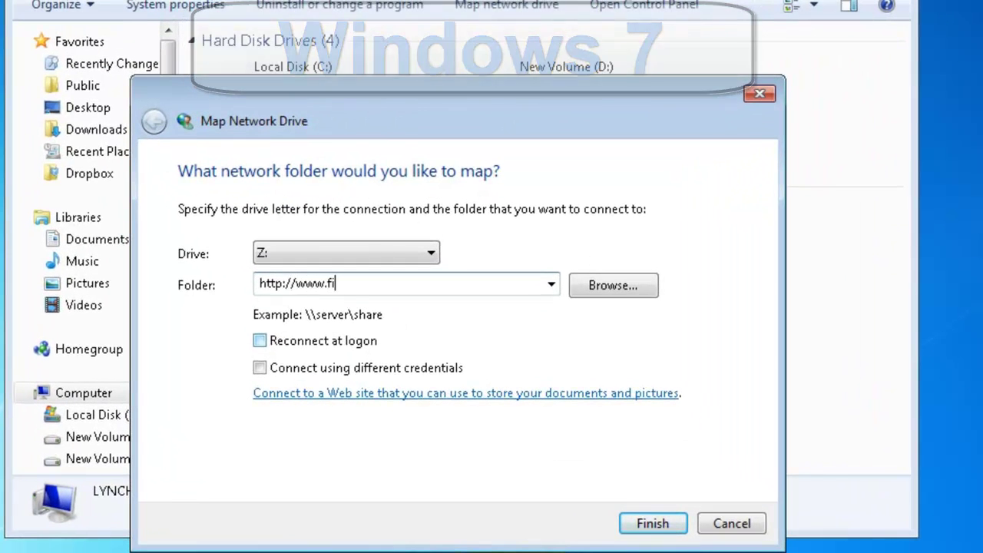
text(rstclassde)
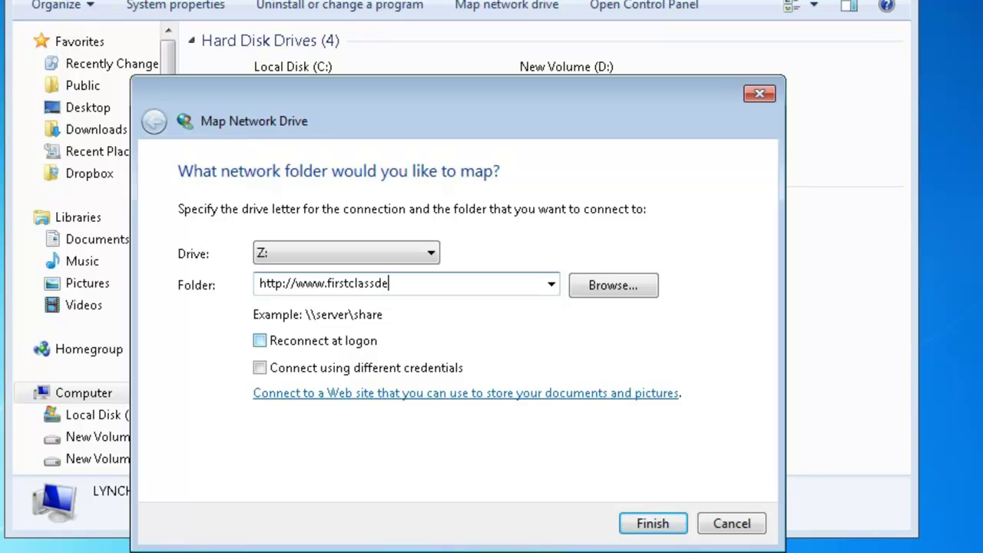
text(mo.com/login)
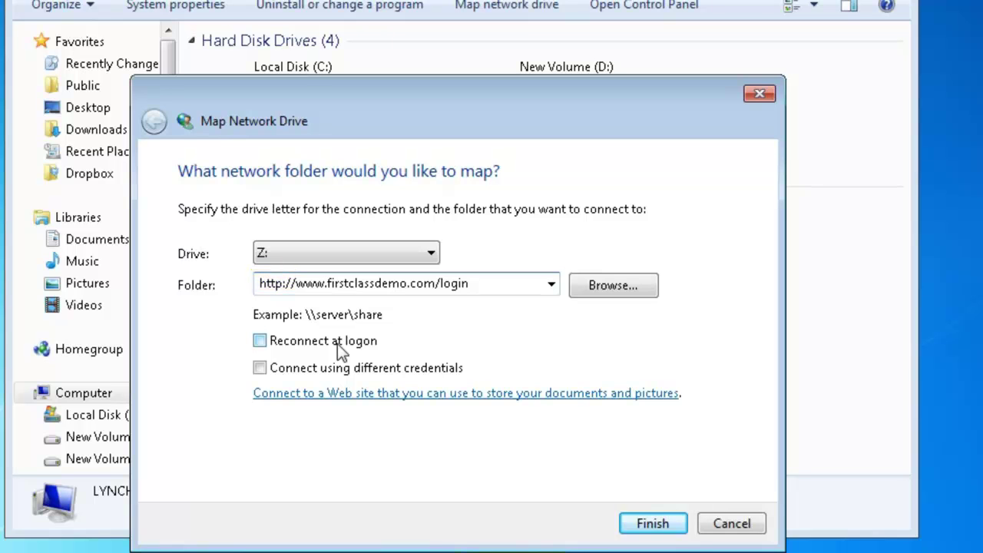
click(337, 343)
click(337, 343)
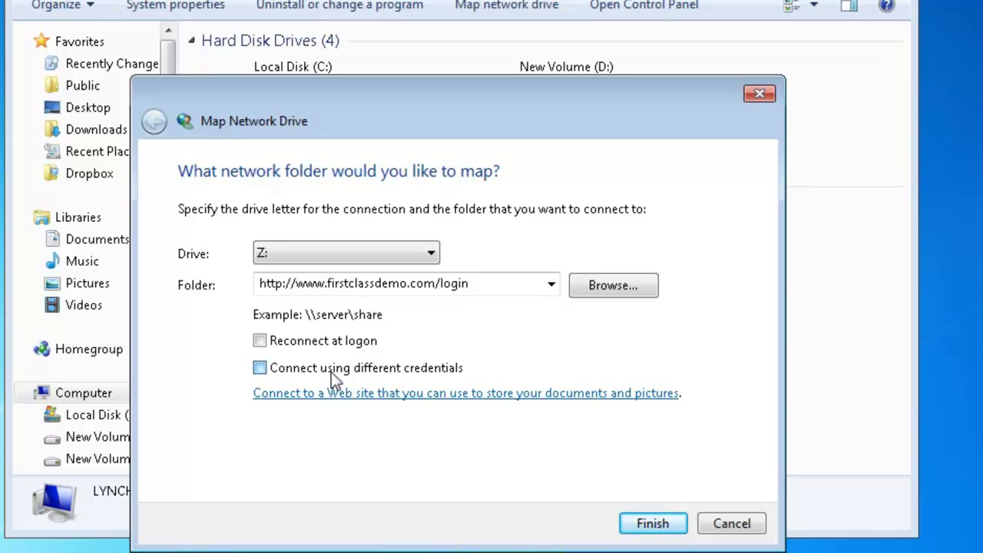
click(331, 372)
click(653, 523)
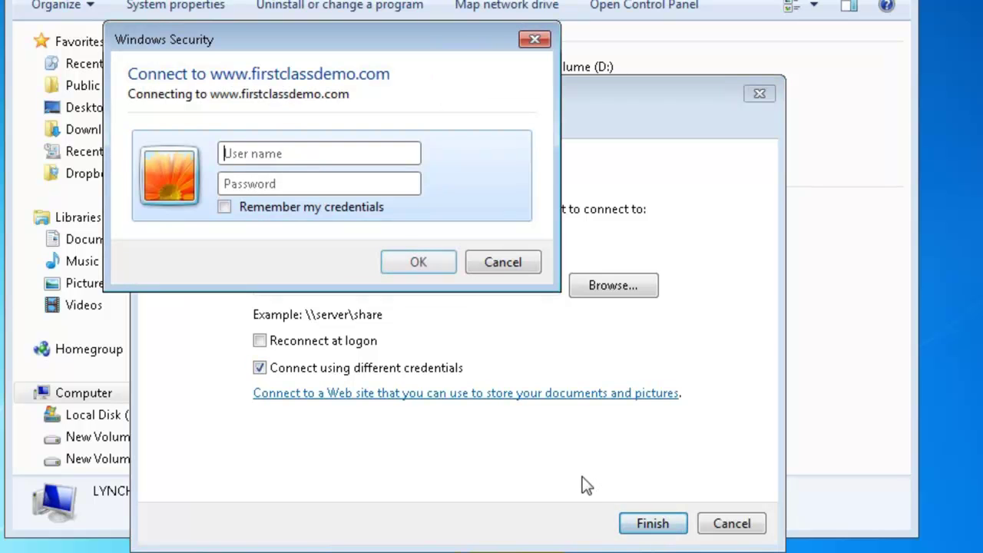
Step: Enter the registered user's name and password in the sign-in box
text(james)
key(Tab)
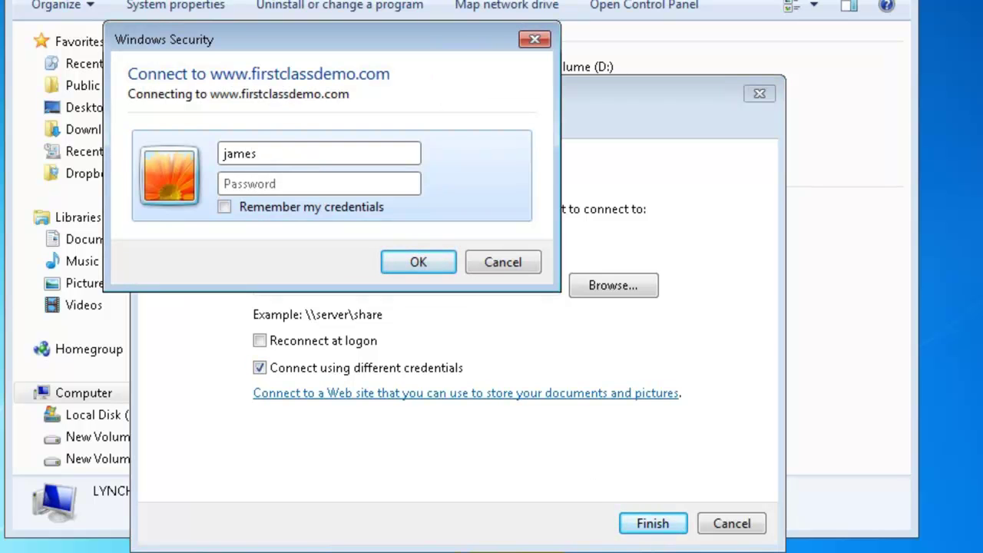
text(••••)
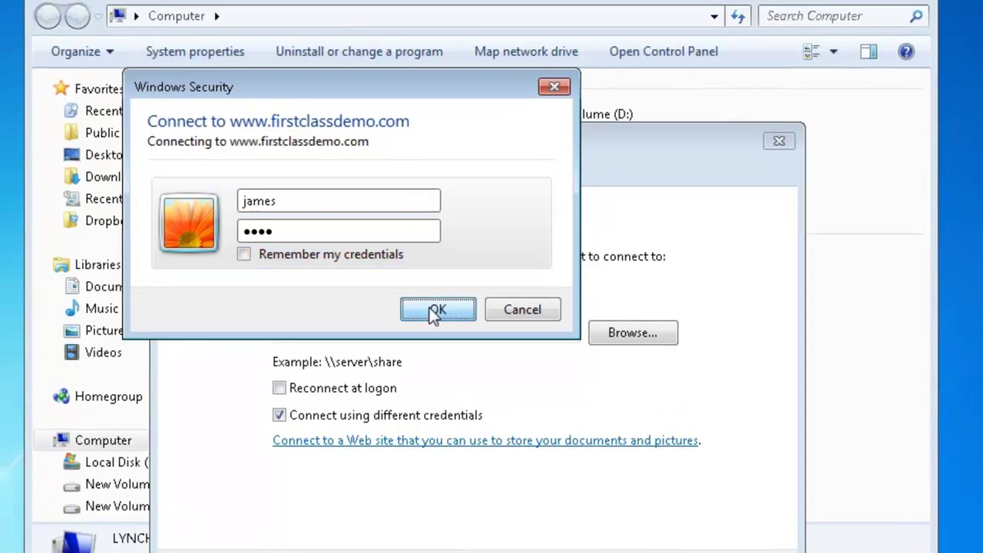
Step: Sign in, view Current Work Documents on the mapped drive, then disconnect the login network location
click(418, 262)
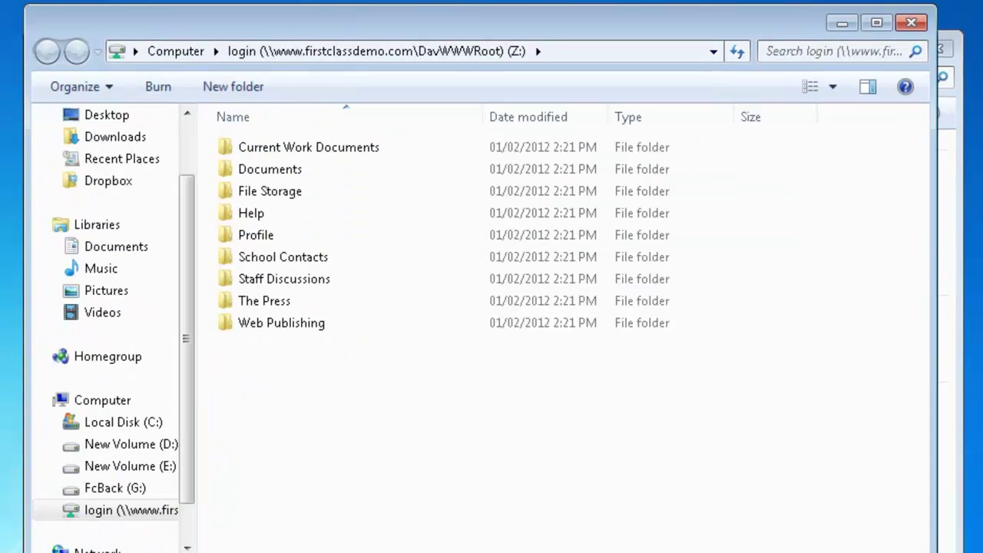
double_click(349, 146)
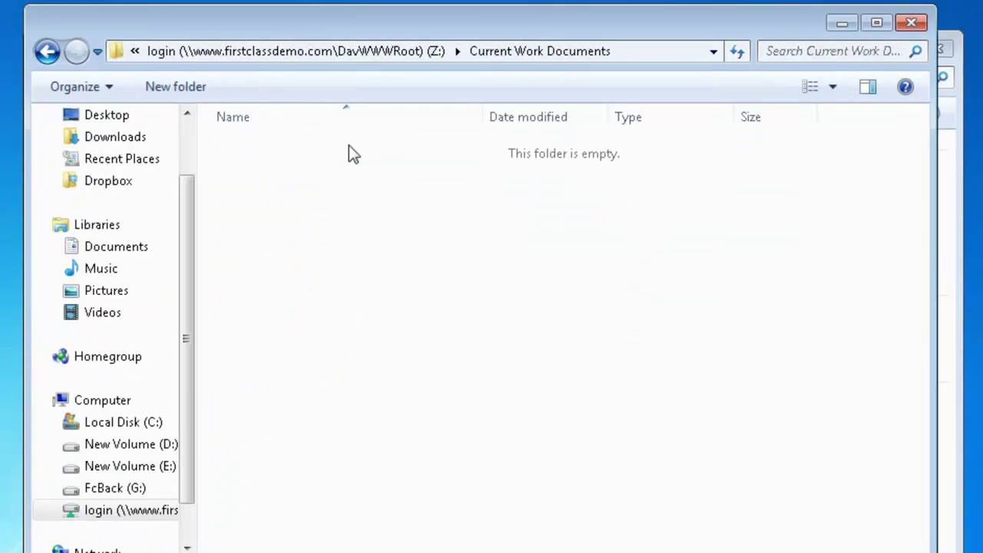
click(912, 23)
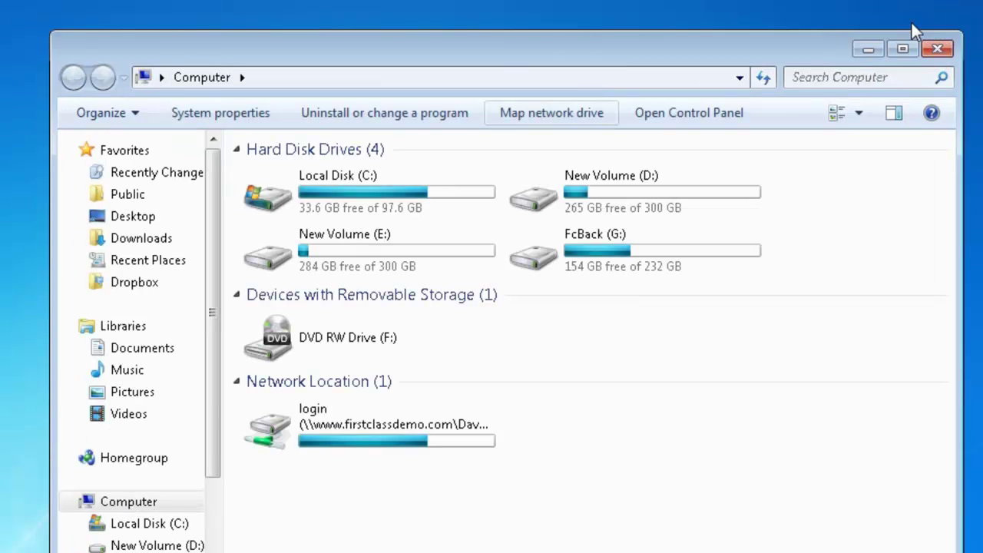
right_click(338, 451)
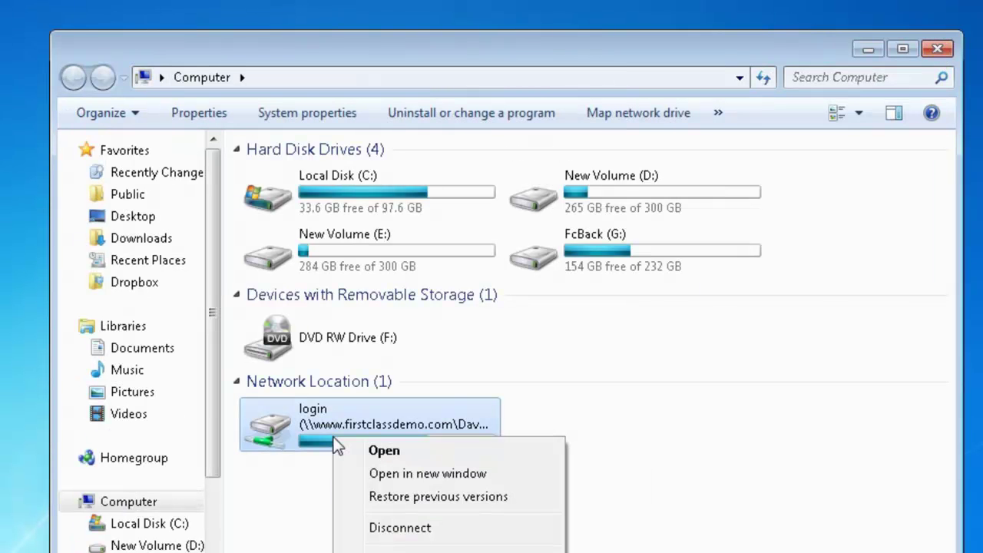
click(400, 528)
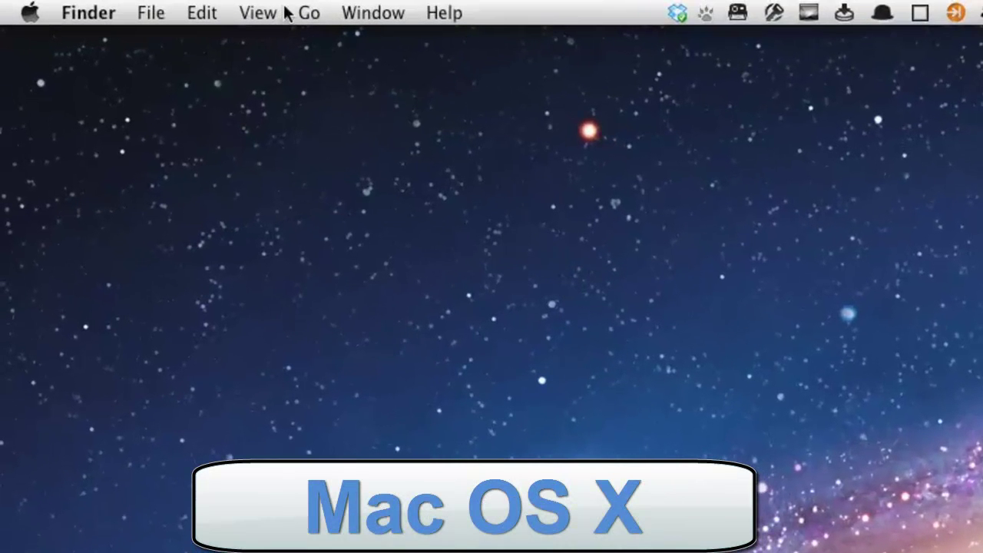
click(203, 9)
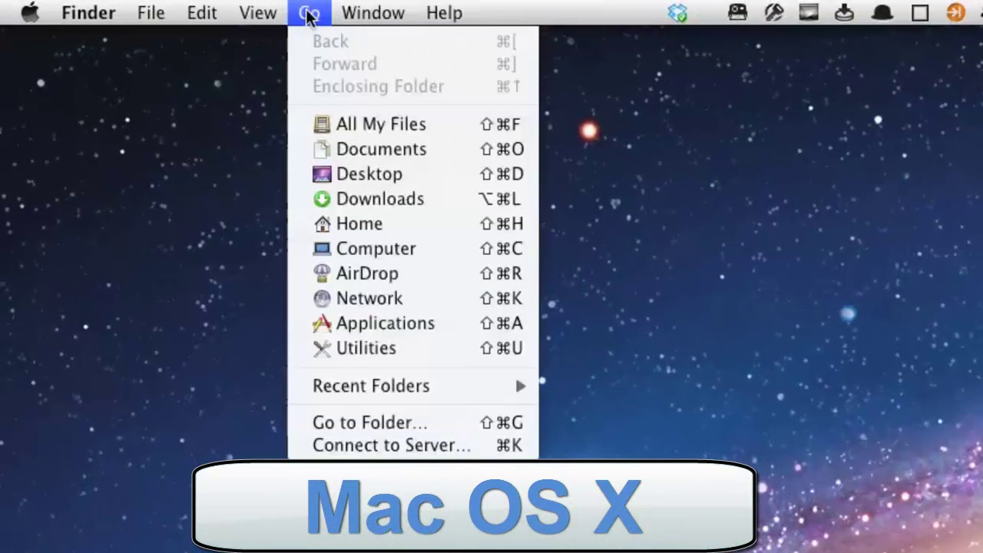
click(423, 445)
text(http://www)
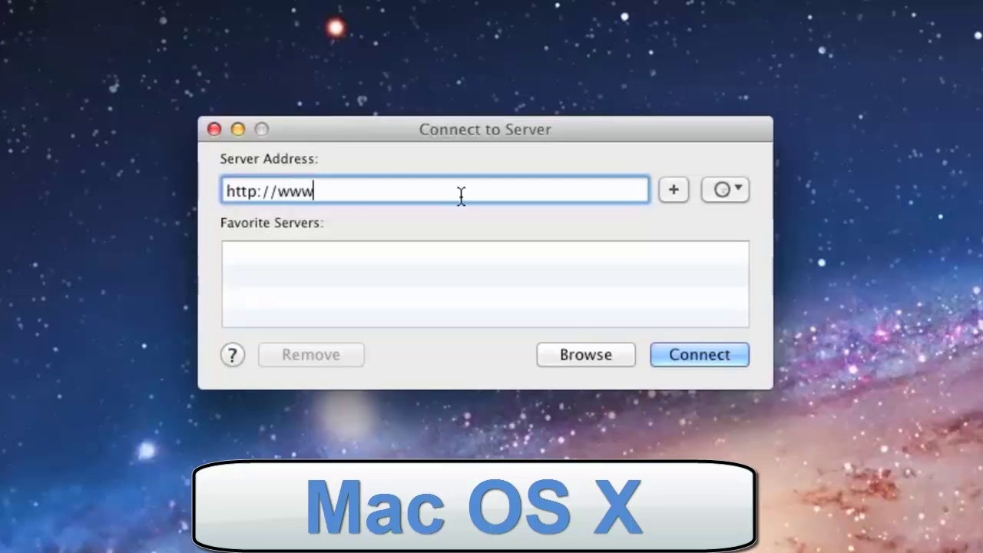
text(.firstclas)
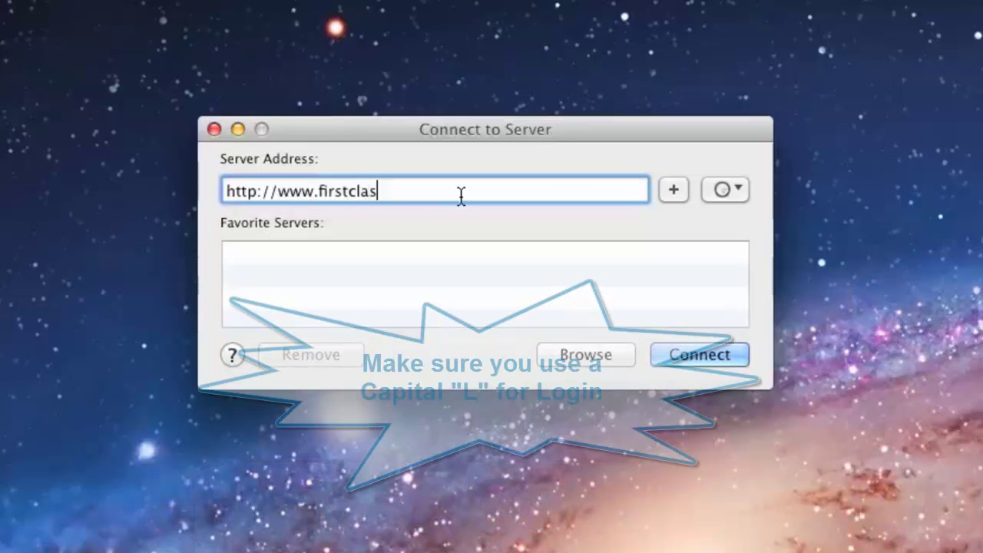
text(sdemo.com)
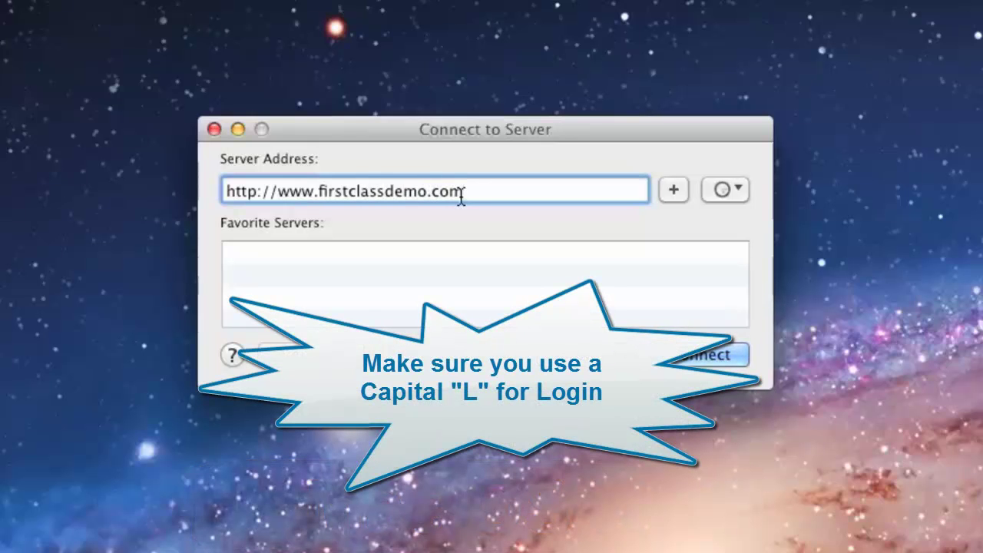
text(/Login)
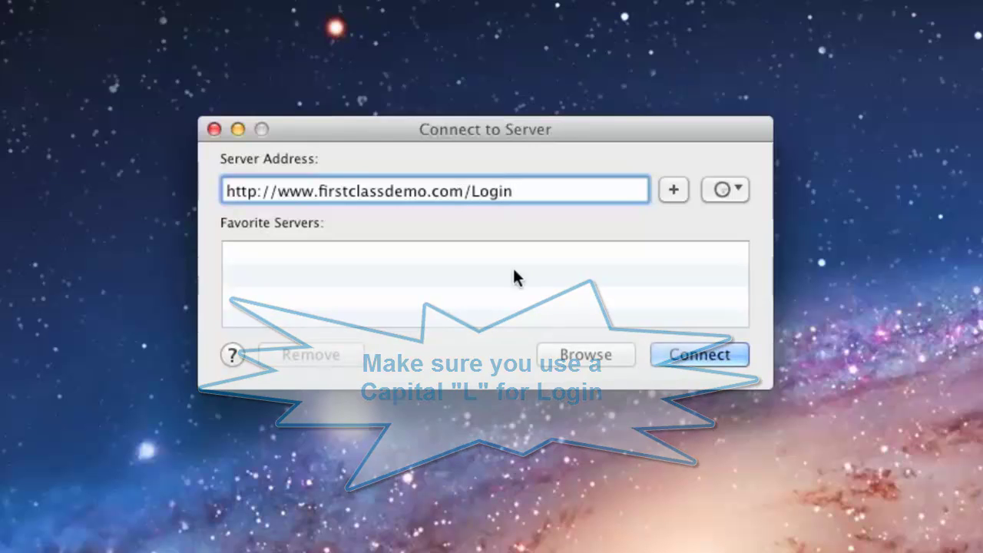
click(654, 353)
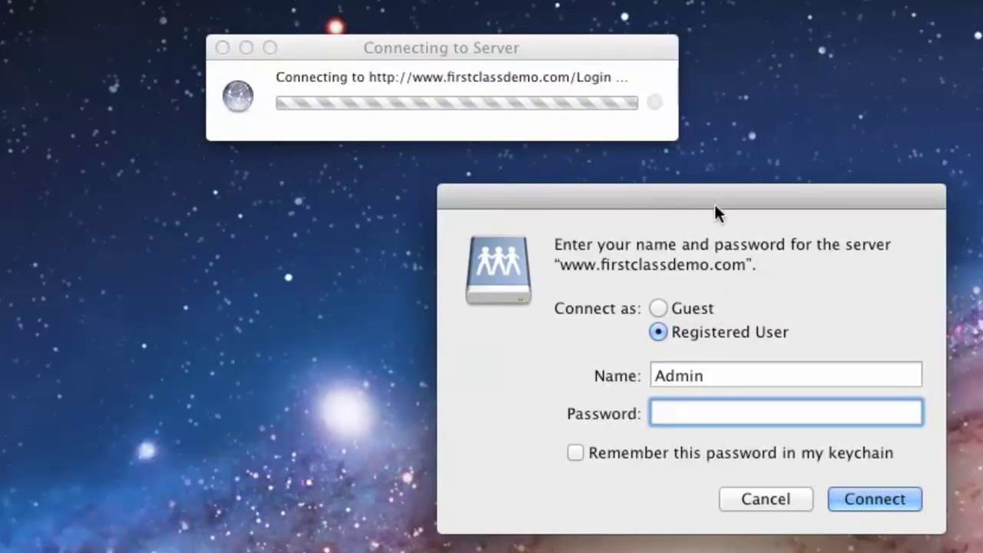
Step: Sign in as a registered user, replacing the prefilled name Admin
drag(594, 203, 470, 178)
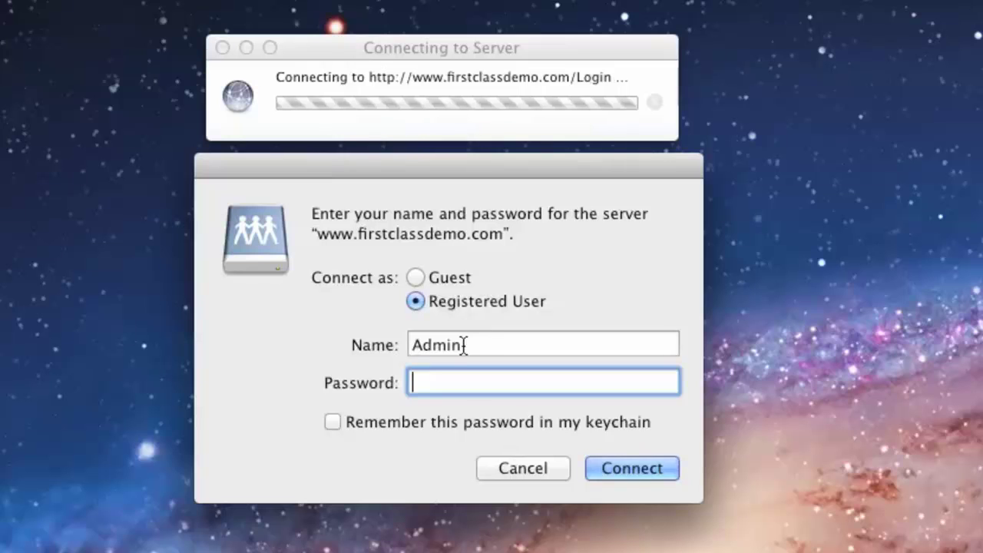
drag(463, 344, 376, 348)
text(james)
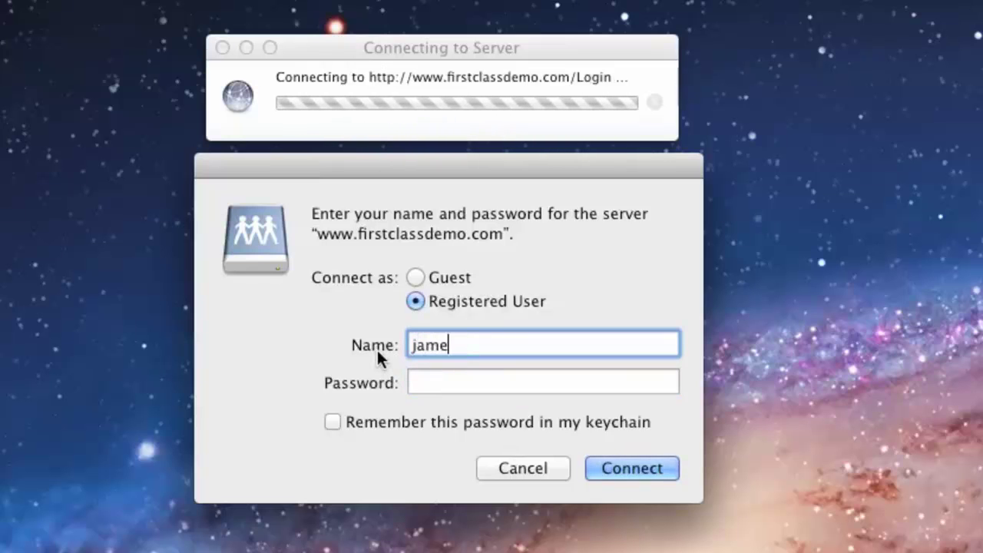
key(Tab)
text(••••)
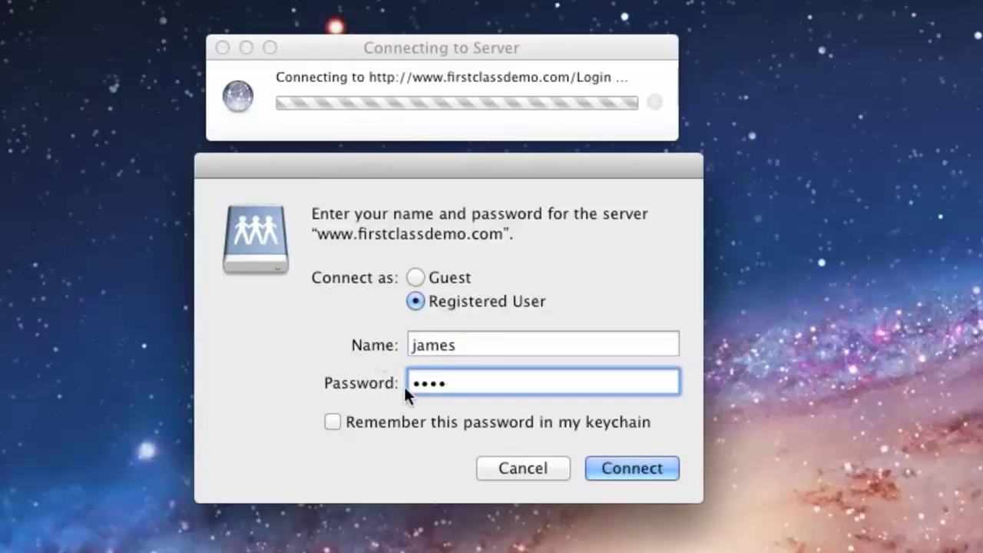
click(615, 470)
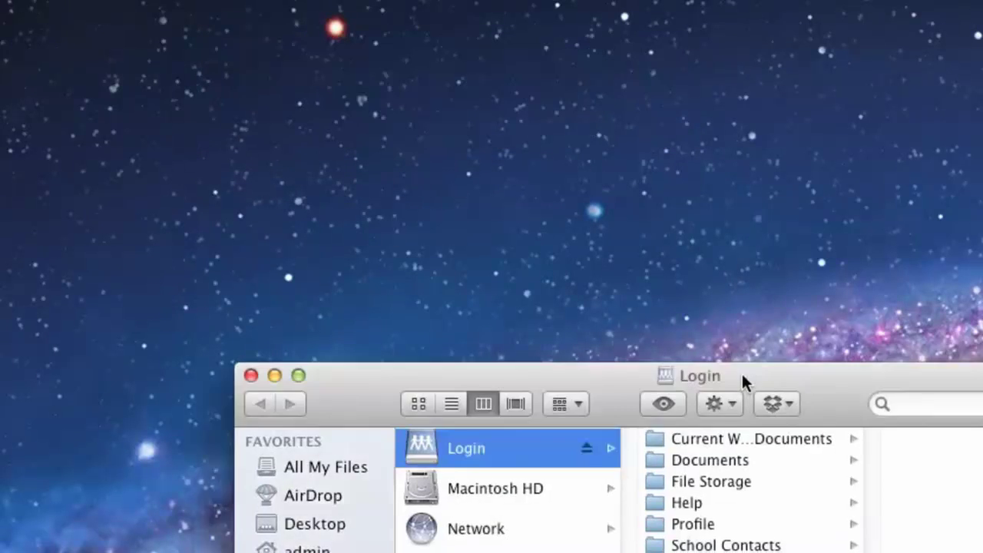
Step: Browse Current Work Documents on the Login volume, then disconnect the firstclassdemo.com server
drag(745, 382, 522, 8)
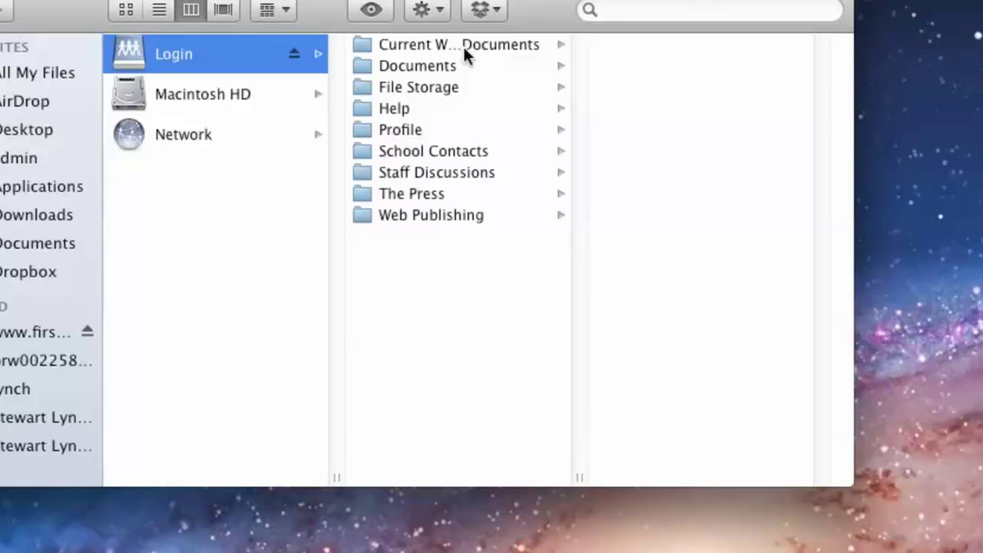
click(463, 44)
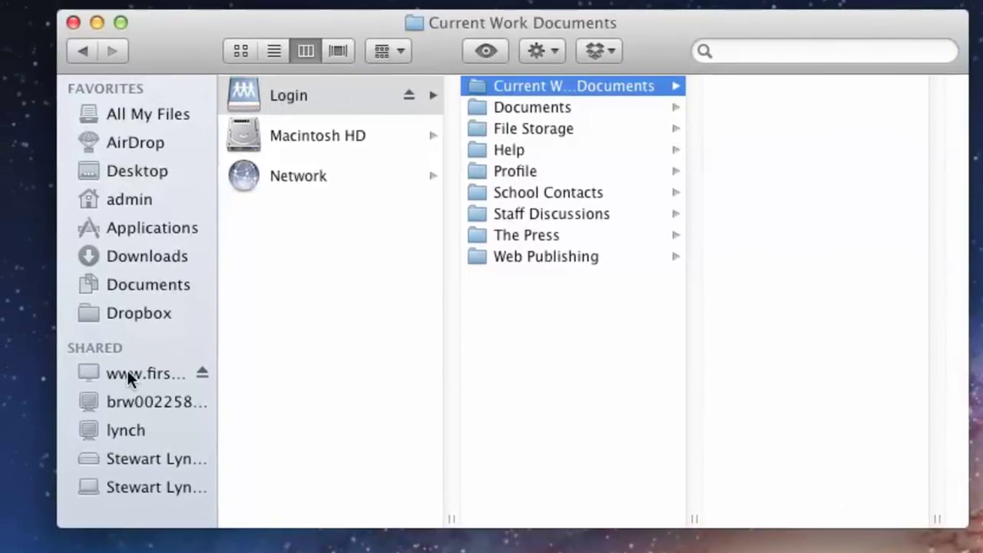
click(130, 375)
click(315, 229)
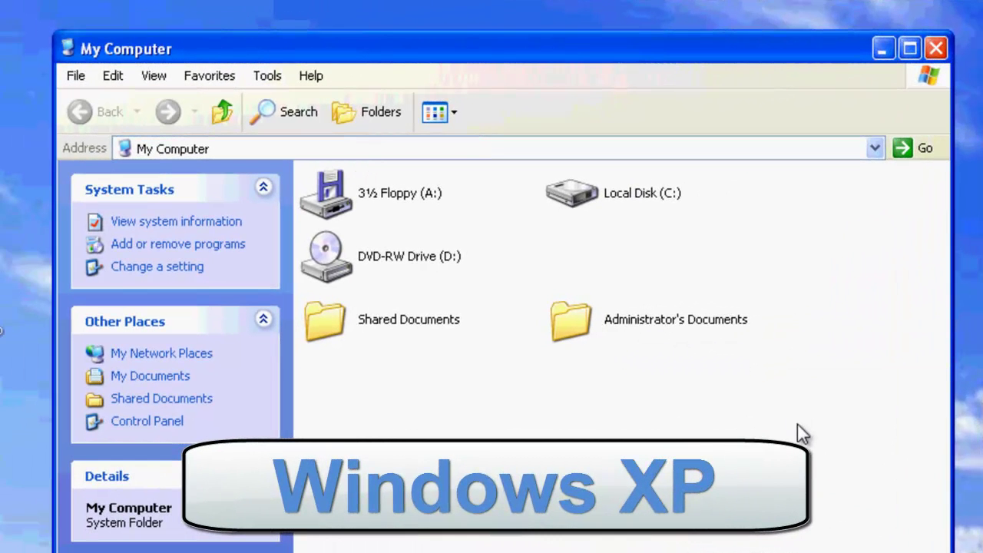
click(261, 73)
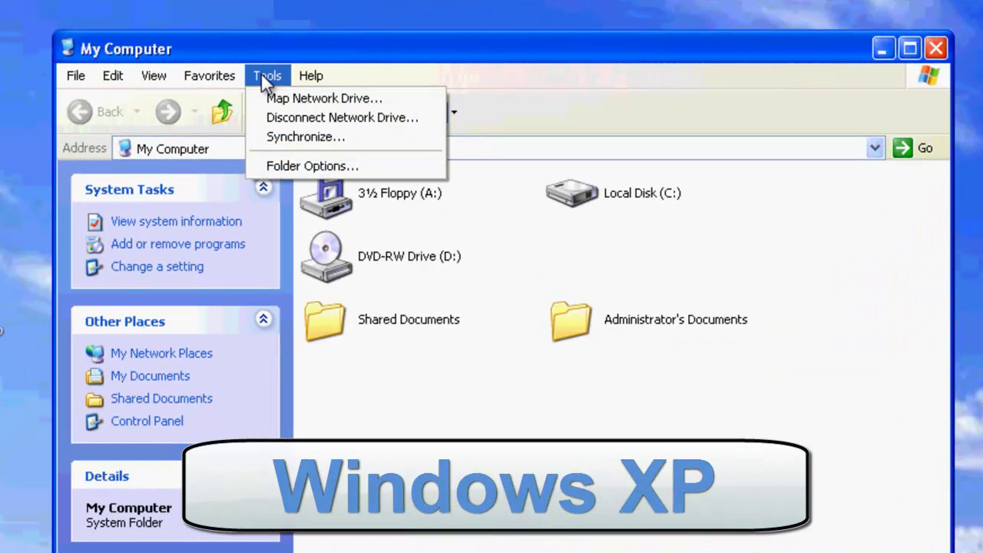
click(301, 105)
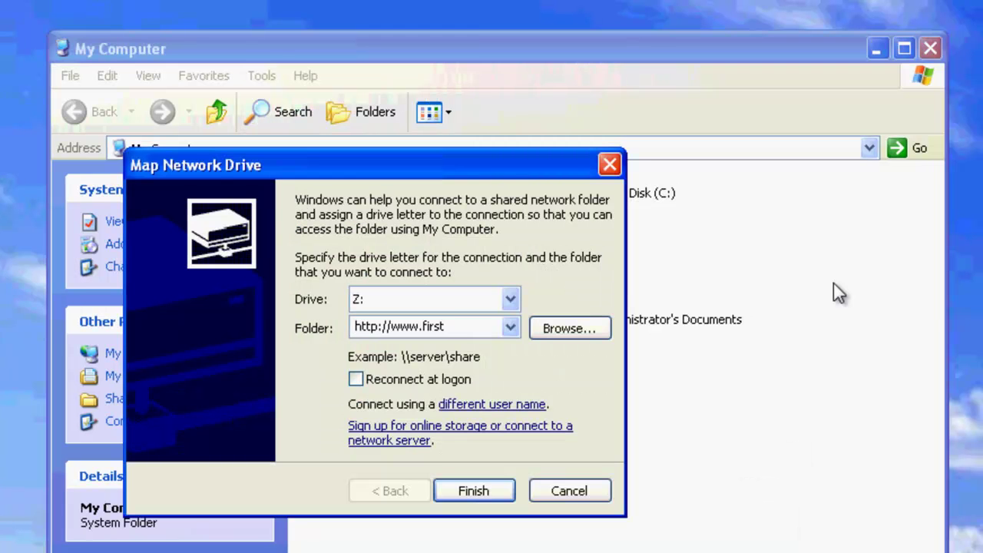
text(cla)
text(ssdemo.com/)
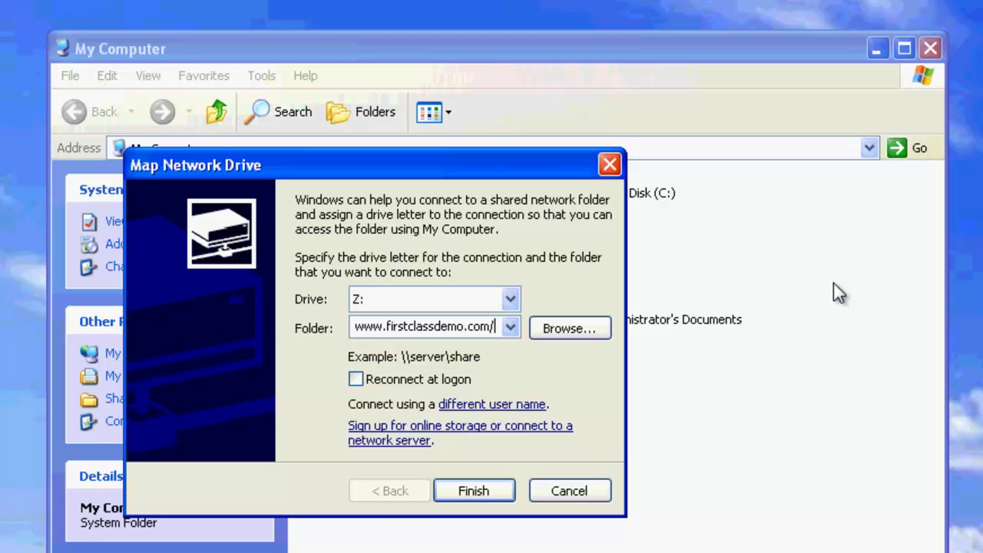
key(Home)
Step: Connect as a different user with their name and password and finish mapping drive Z:
click(491, 405)
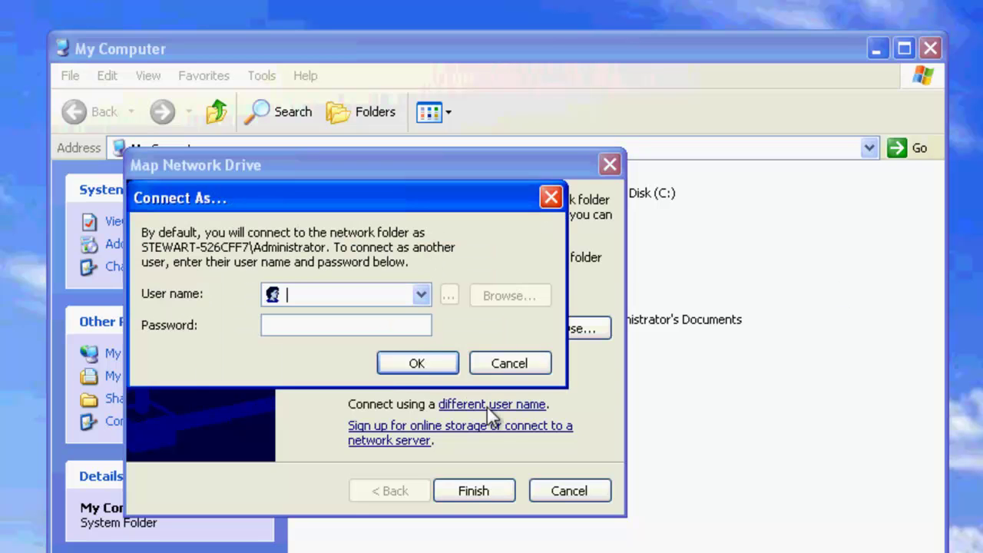
text(james)
click(373, 329)
text(pass)
click(415, 364)
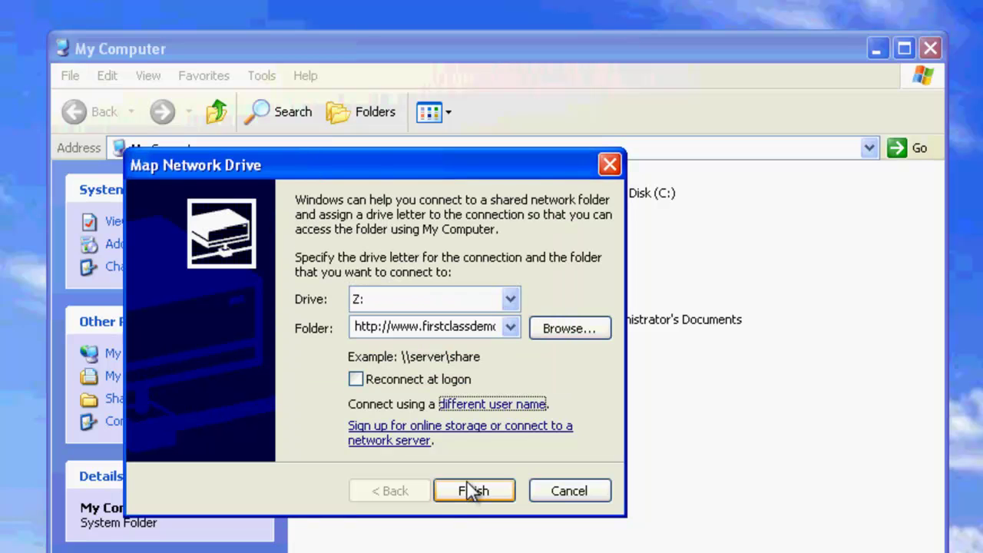
click(467, 484)
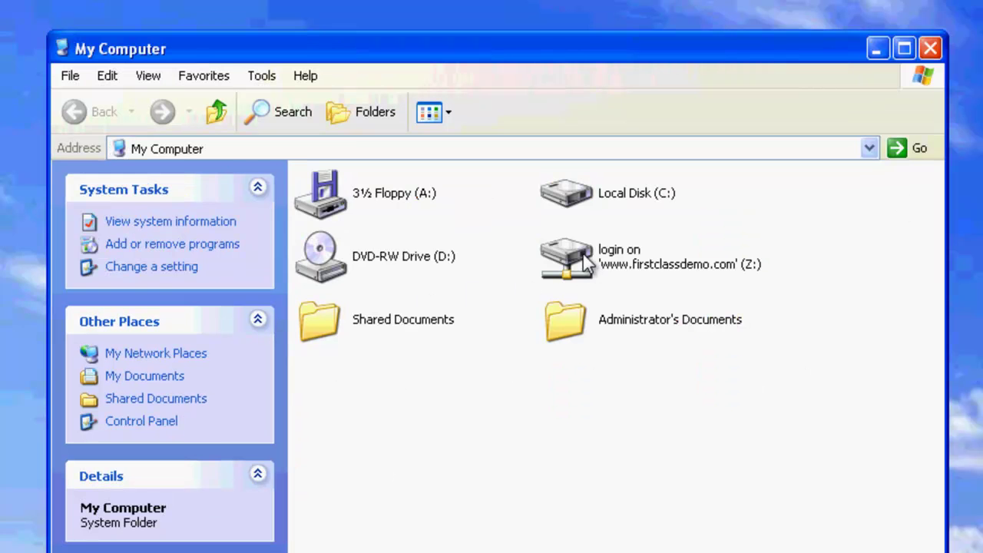
right_click(586, 258)
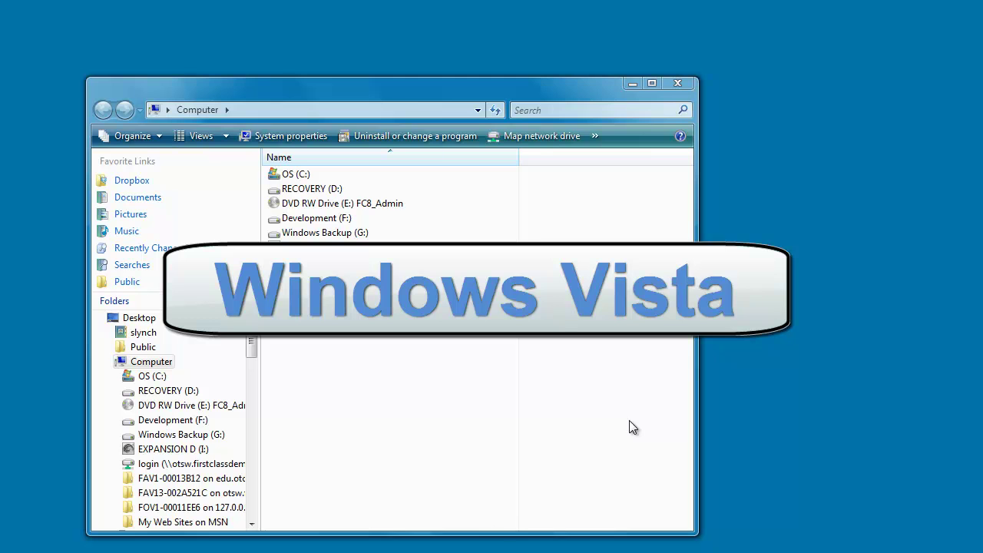
click(541, 137)
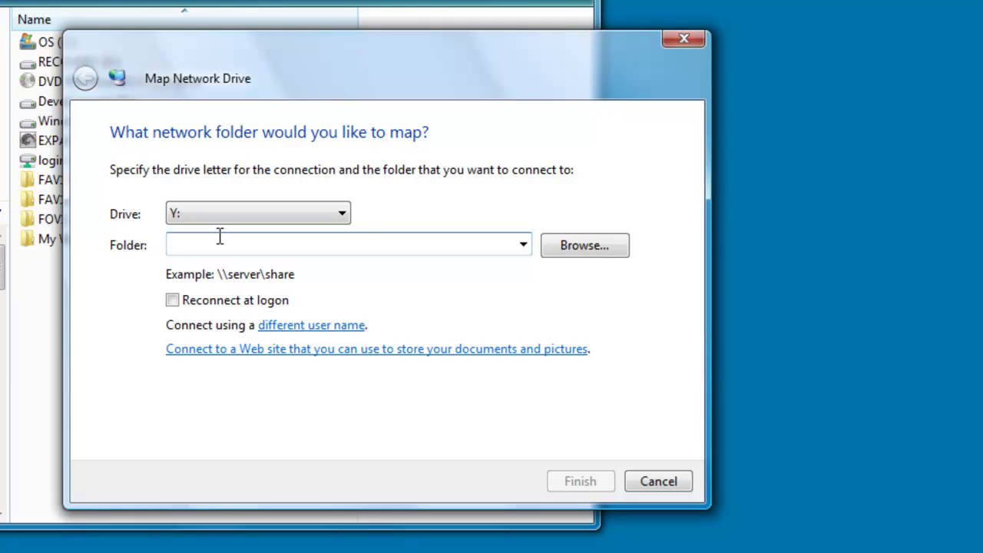
text(http:)
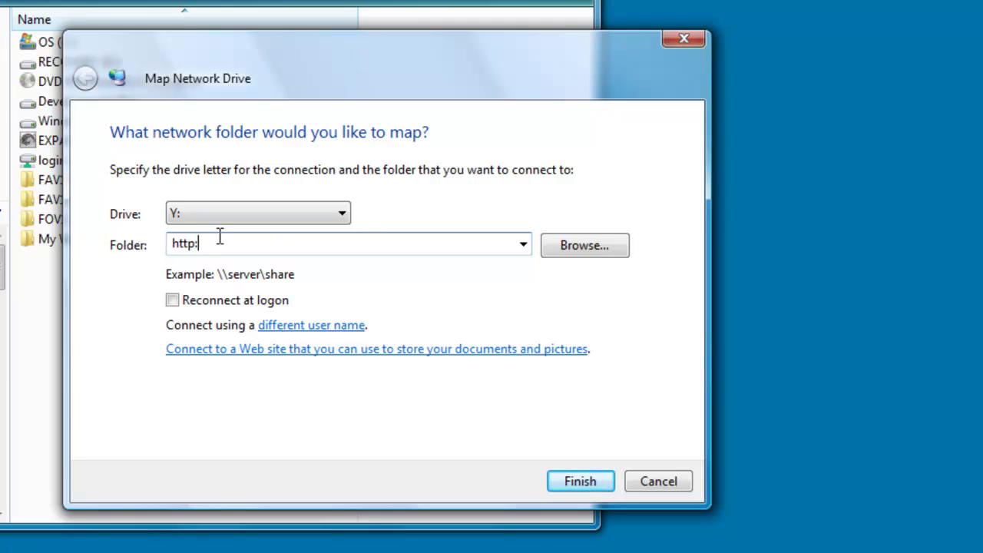
text(//www.firstclassdemo.com/login)
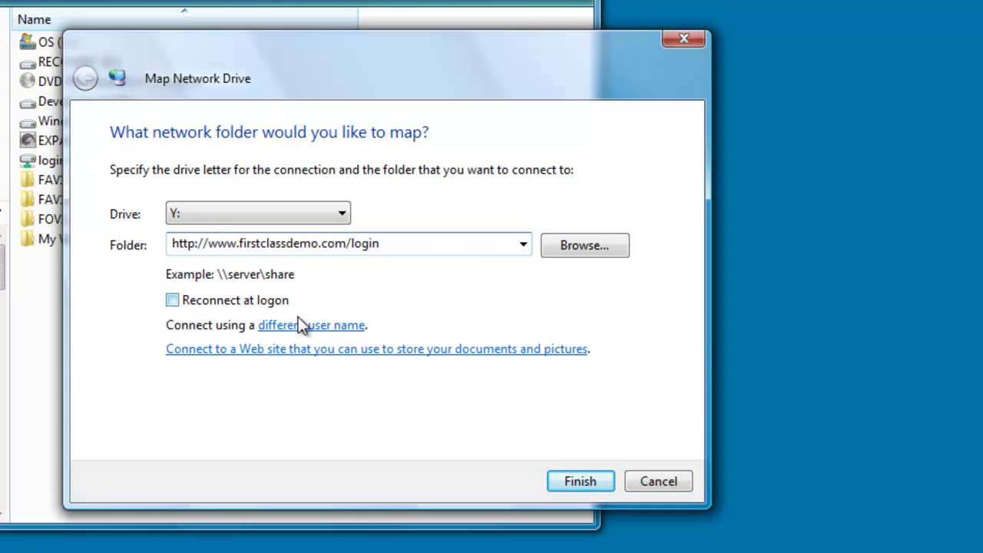
click(329, 326)
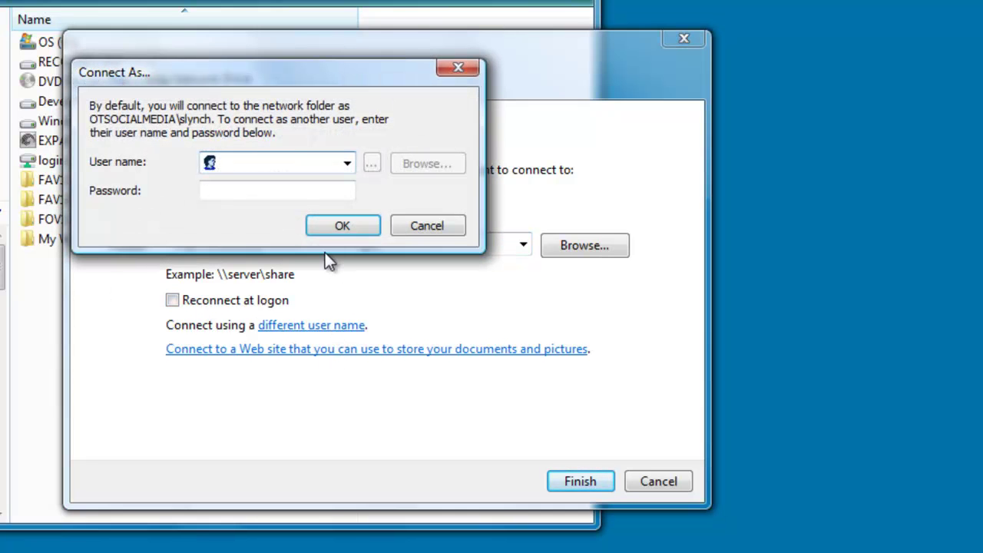
text(james)
key(Tab)
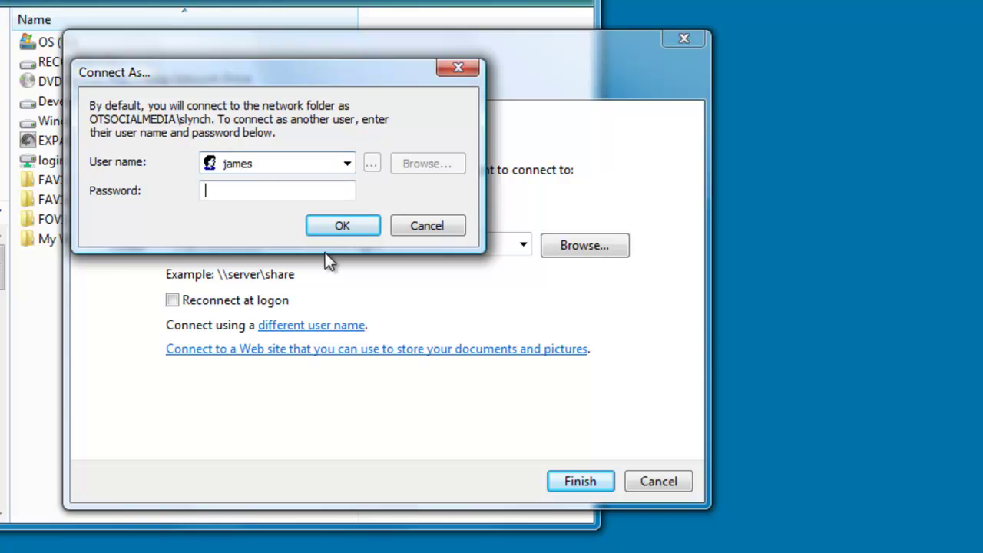
text(****)
click(341, 226)
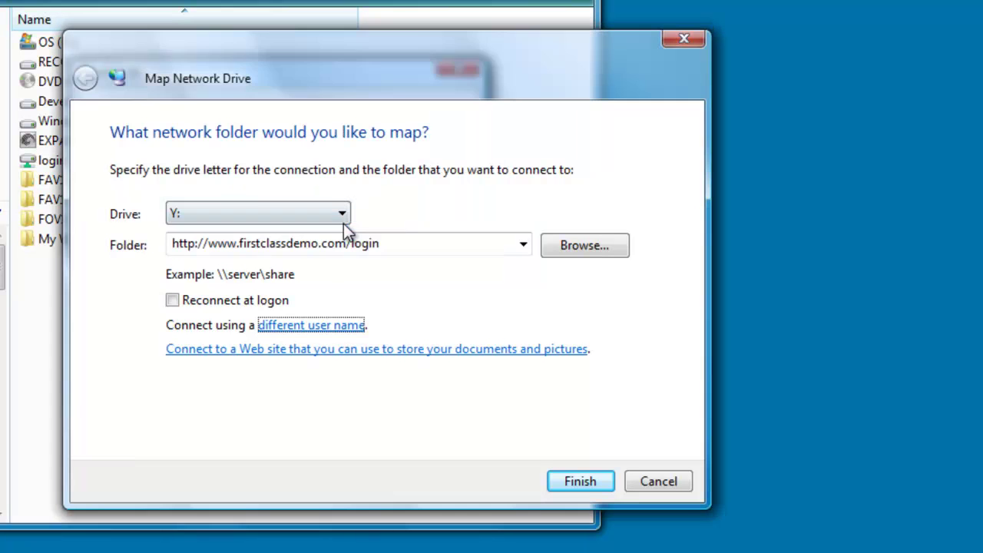
click(572, 481)
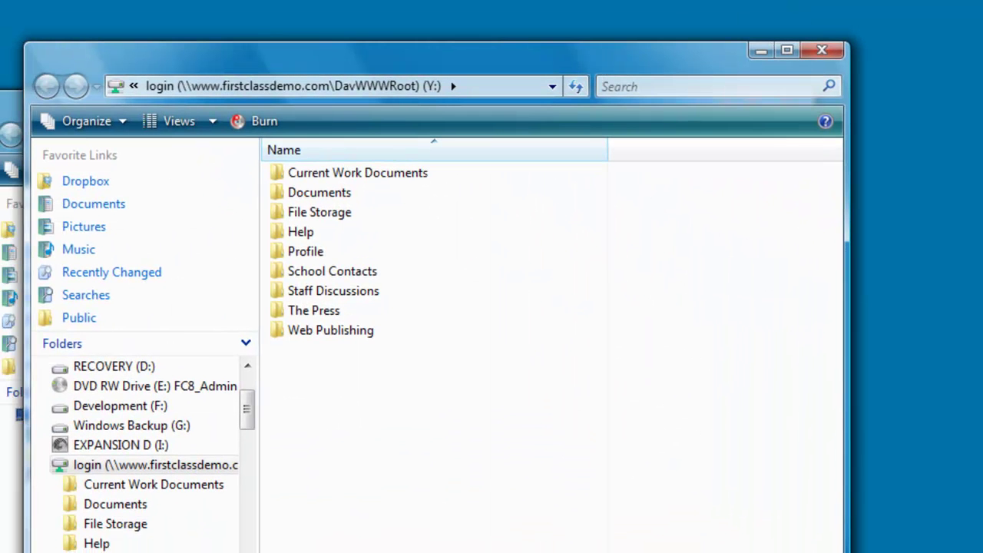
Step: Copy the five Files for Upload into Current Work Documents on Y: and open Internet -AUP.doc
double_click(394, 178)
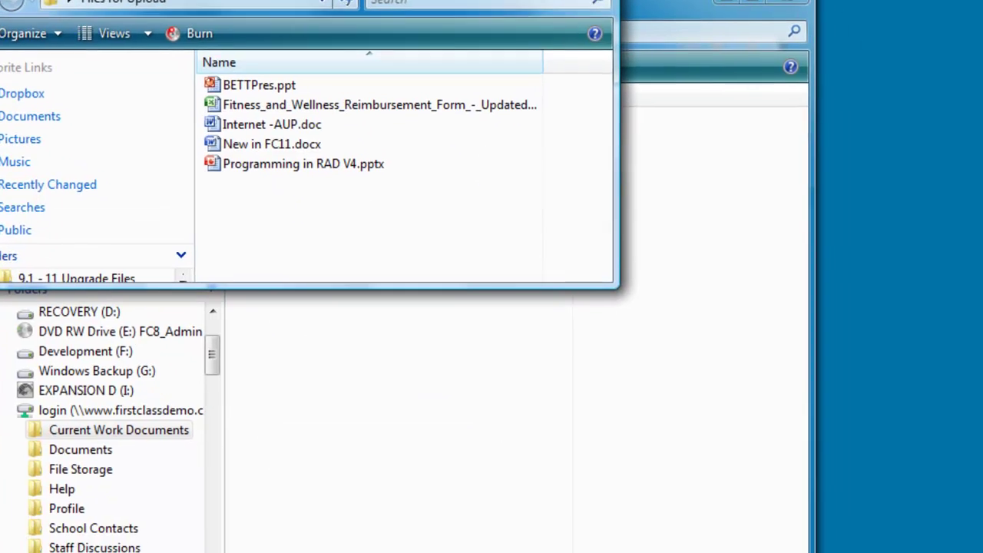
drag(443, 31, 982, 431)
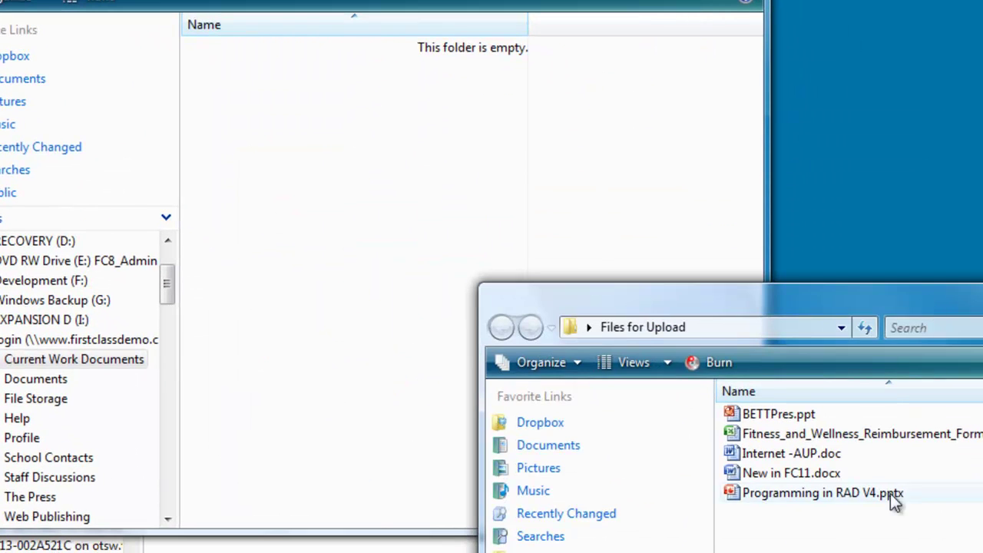
drag(904, 536, 695, 396)
drag(742, 416, 377, 229)
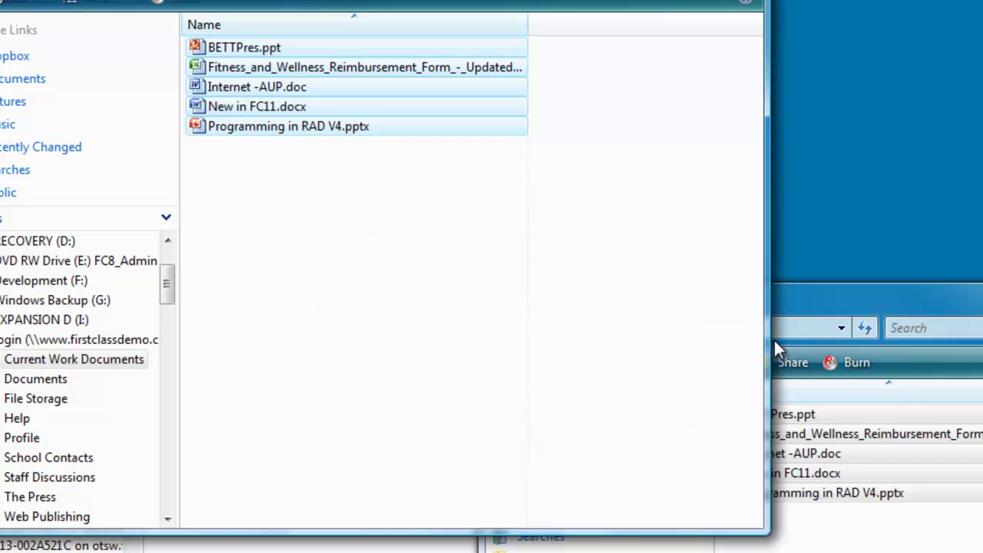
click(477, 265)
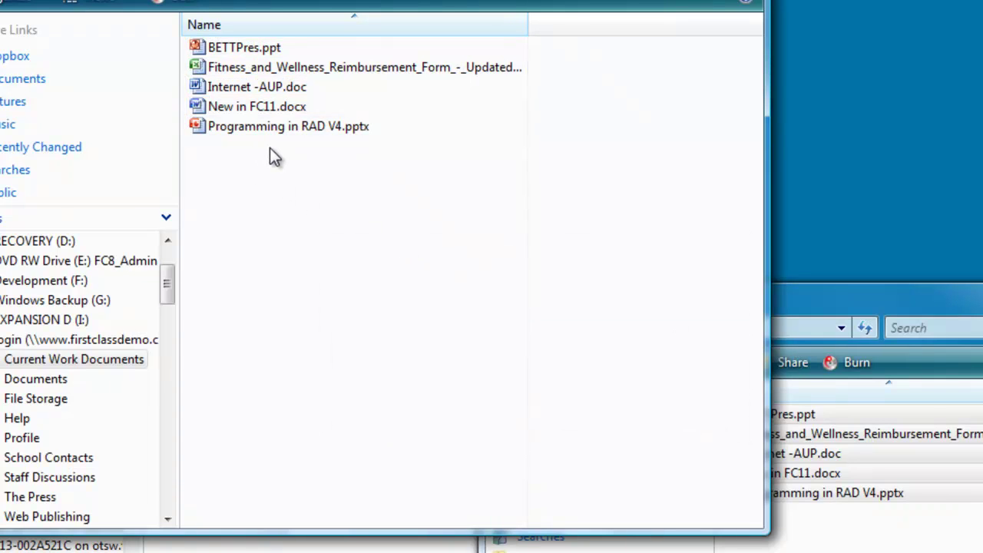
double_click(247, 86)
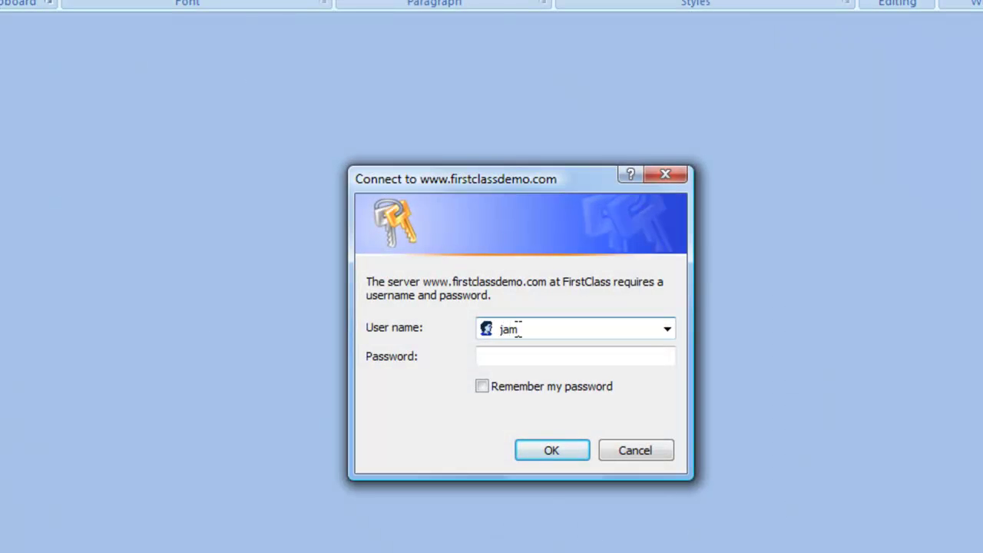
Step: Log in to the firstclassdemo.com server prompt with the account password
key(Tab)
text(••••)
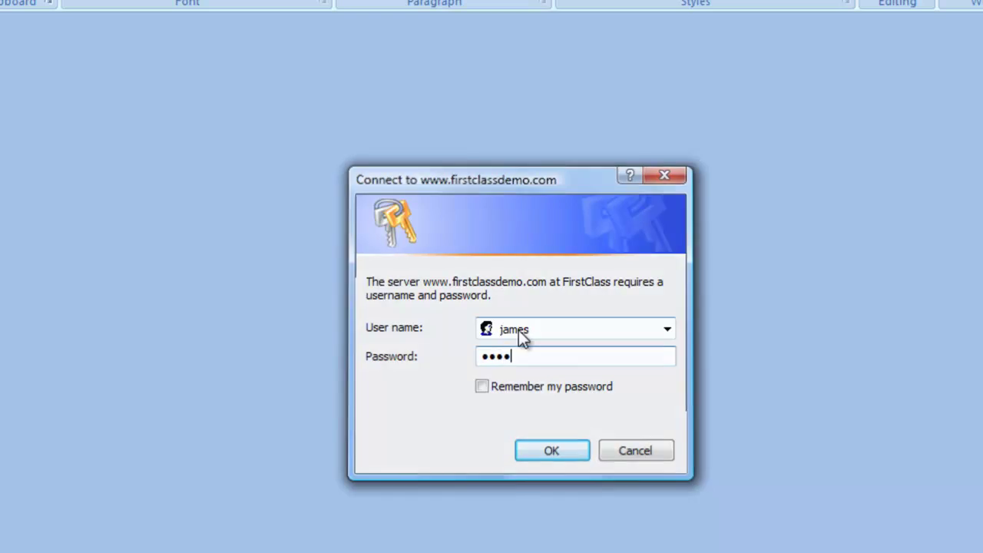
key(Return)
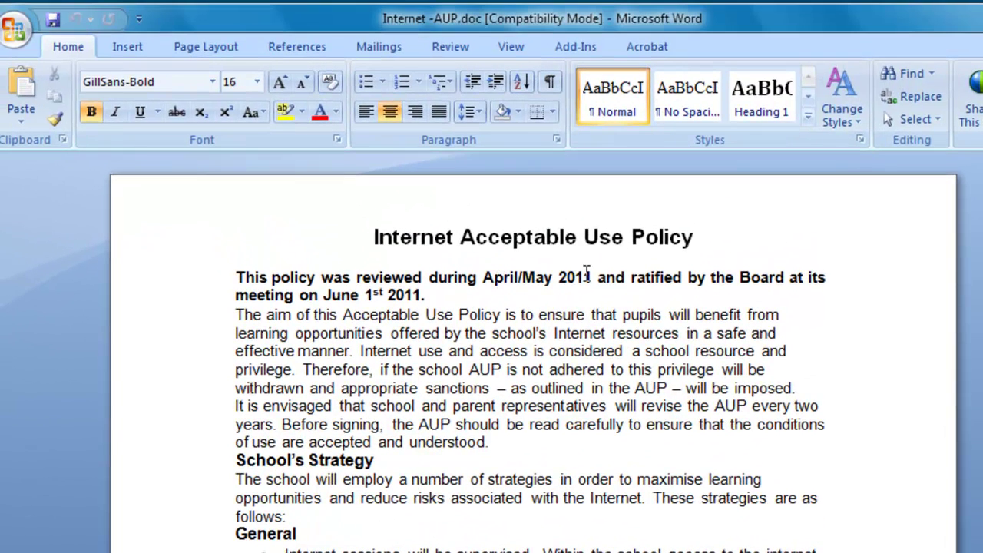
Step: Change the 2011 date in the policy to 2012 and save the document
drag(583, 277, 589, 275)
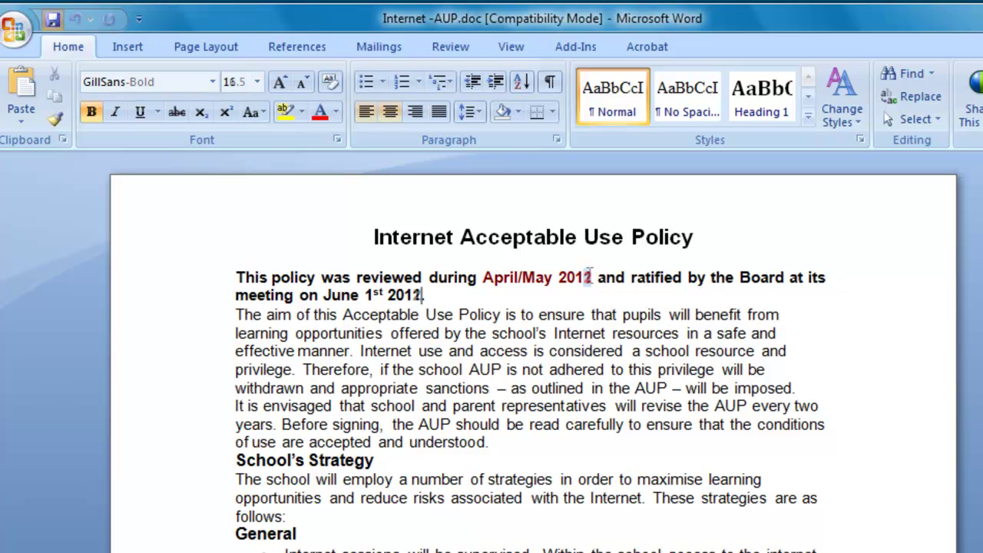
text(.)
key(ctrl+s)
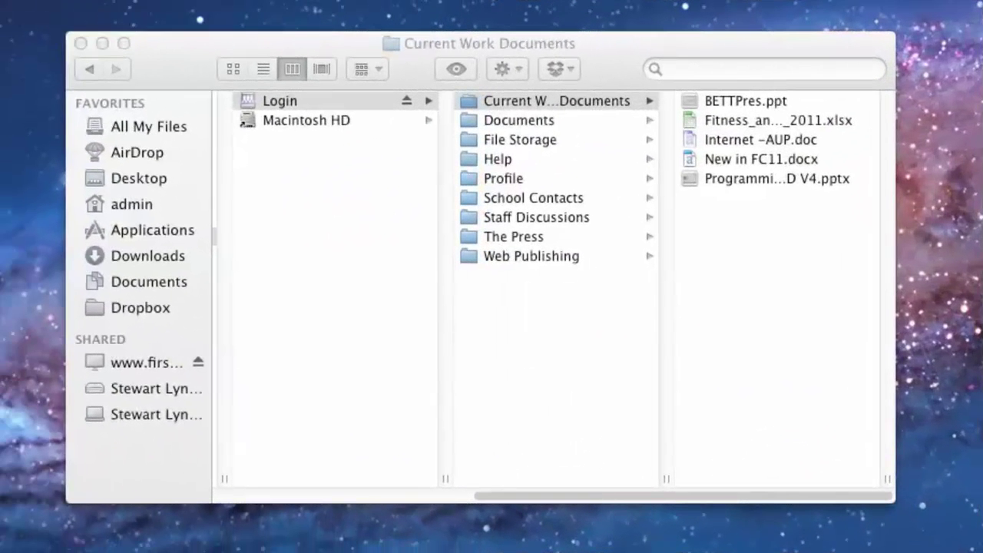
Step: Open Internet -AUP.doc from Current Work Documents on the mounted Login drive in Word
click(696, 139)
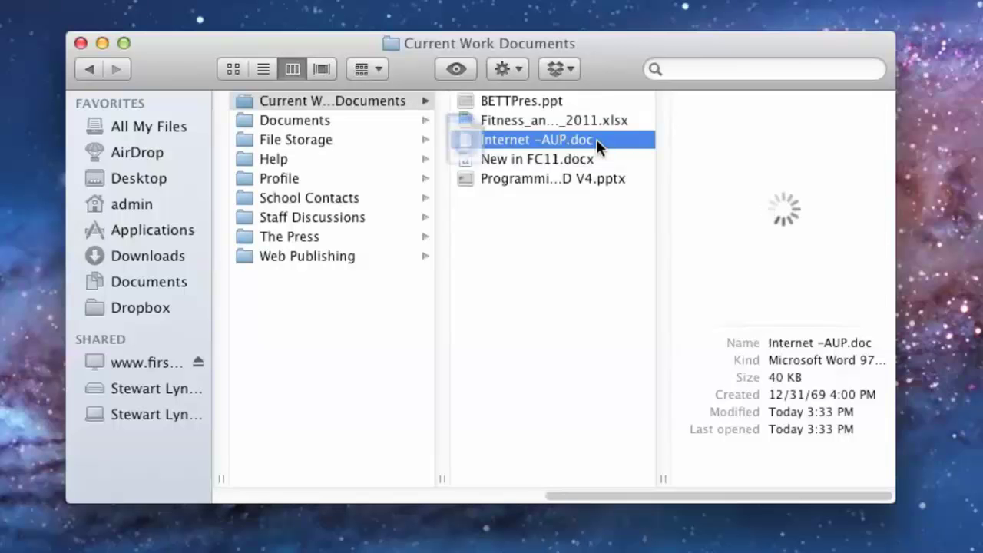
double_click(596, 140)
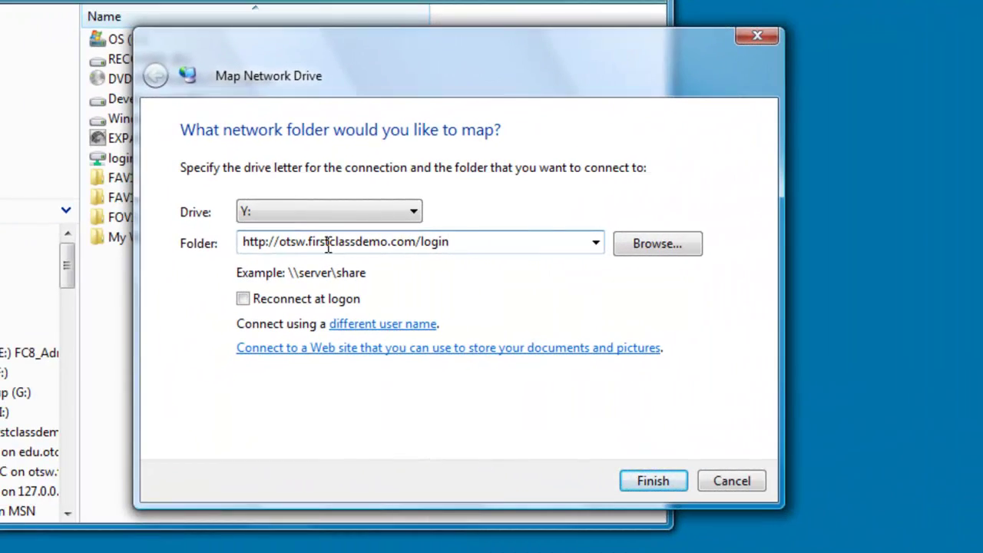
Step: Map drive Y: to the otsw login site under a different user's credentials, then open Staff Notices
click(358, 326)
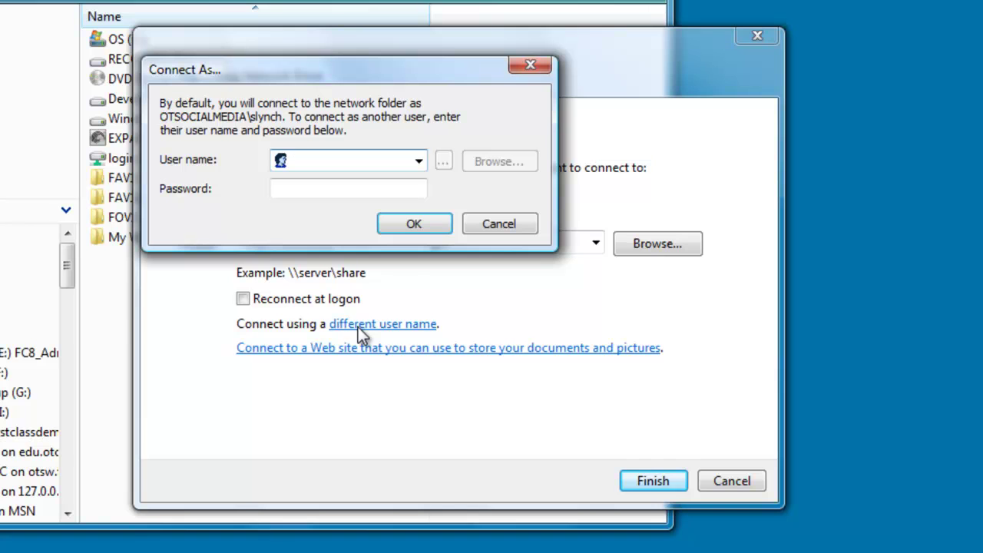
text(james)
key(Tab)
text(****)
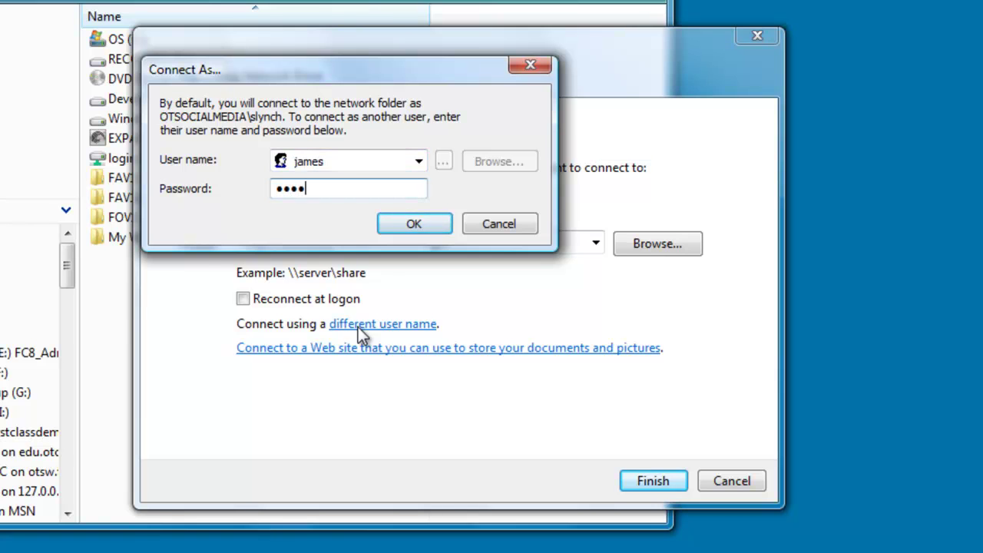
key(Return)
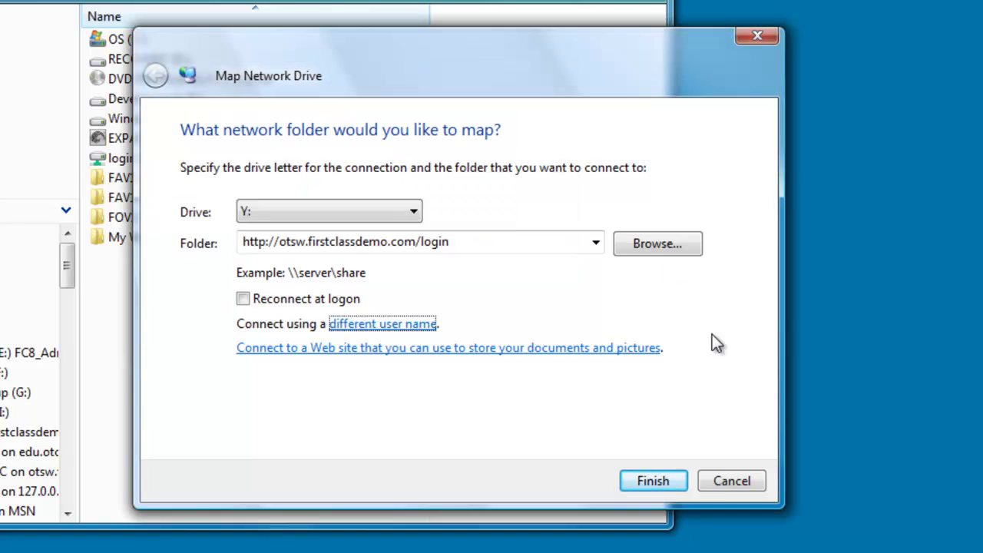
click(680, 480)
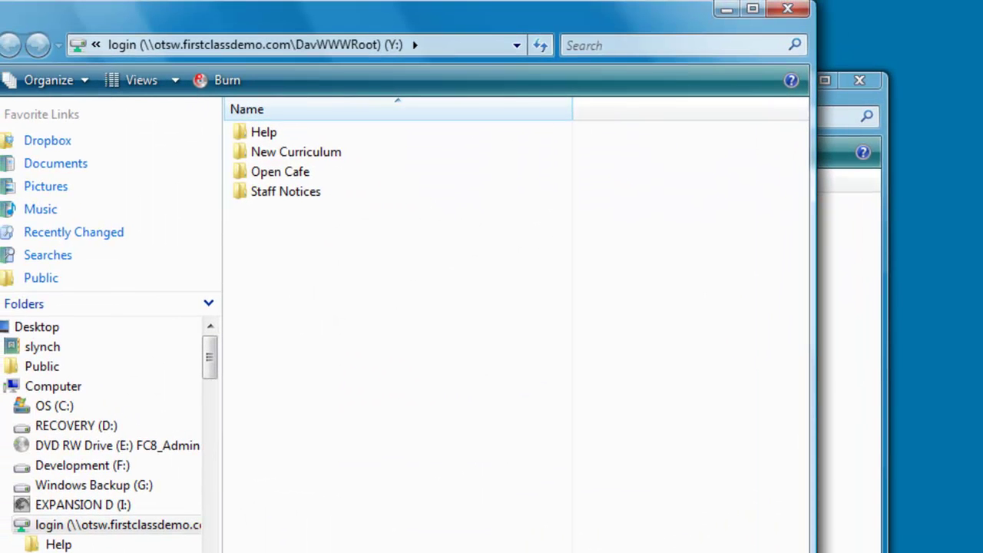
double_click(318, 197)
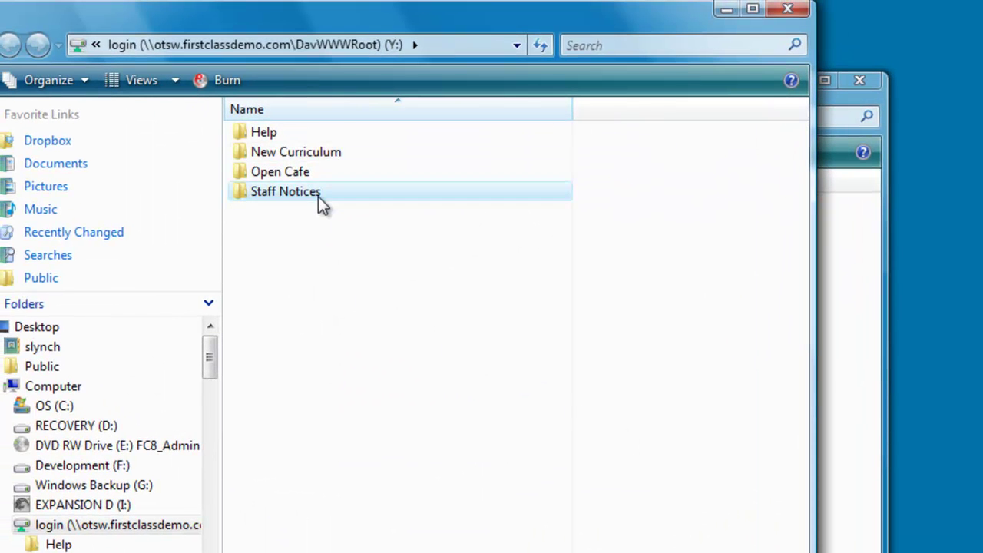
Step: Open Agenda Planning.docx in Word and enter the user name at the otsw sign-in prompt
double_click(327, 134)
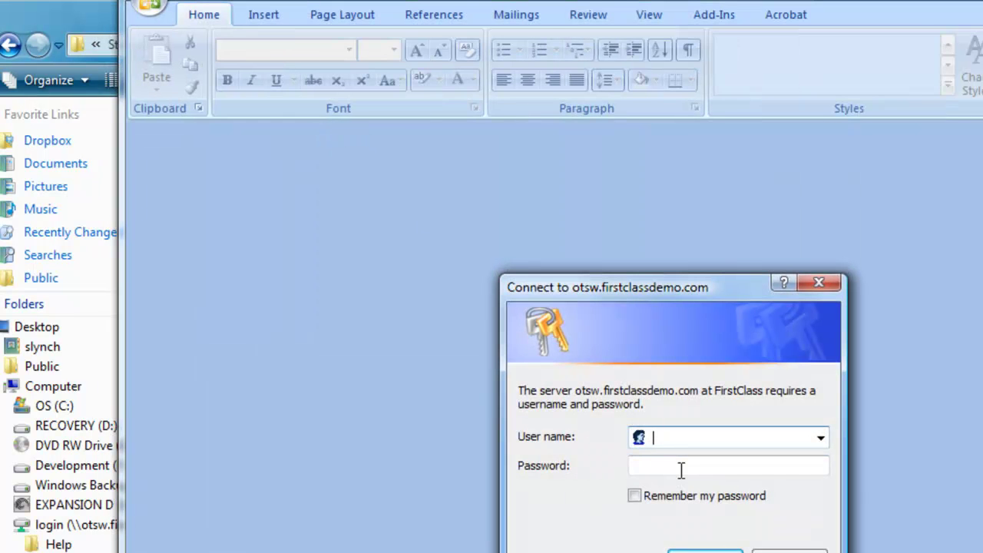
text(james)
key(Tab)
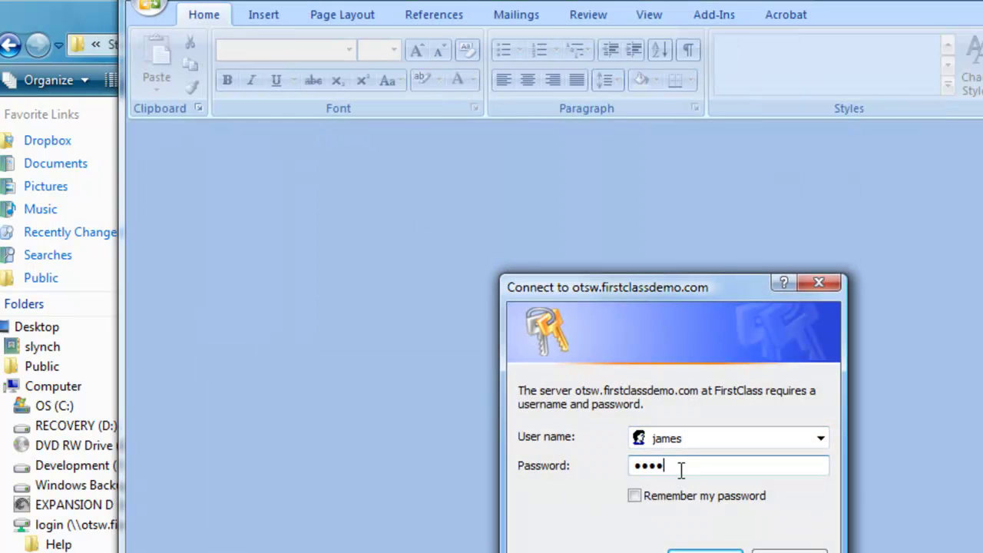